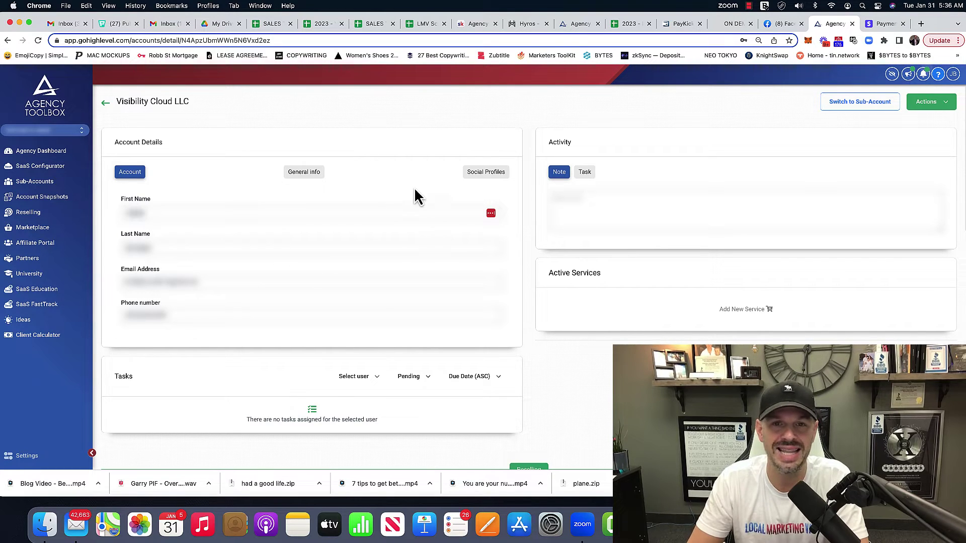
# Choose Load Snapshot from the Visibility Cloud LLC sub-account's actions menu
pyautogui.tripleClick(145, 105)
pyautogui.click(409, 117)
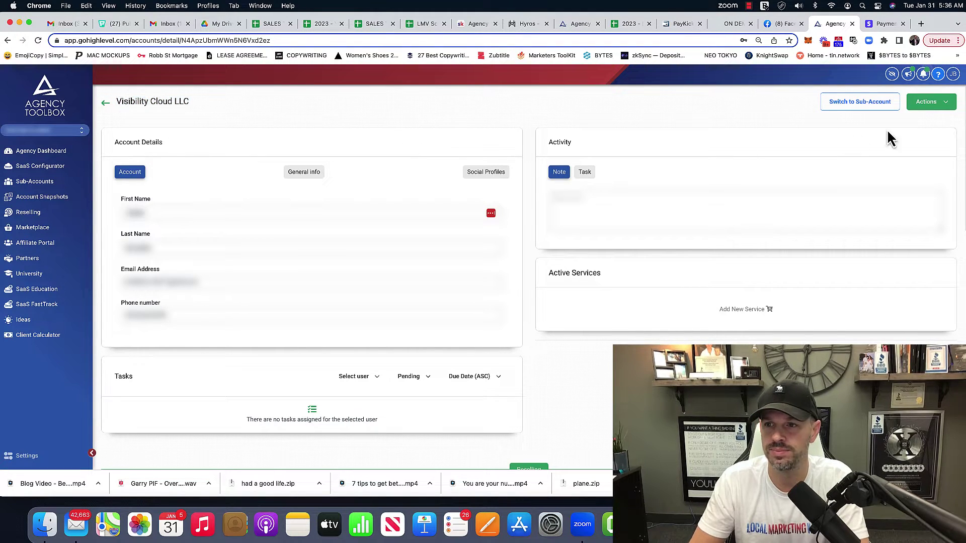
pyautogui.click(940, 101)
pyautogui.click(907, 125)
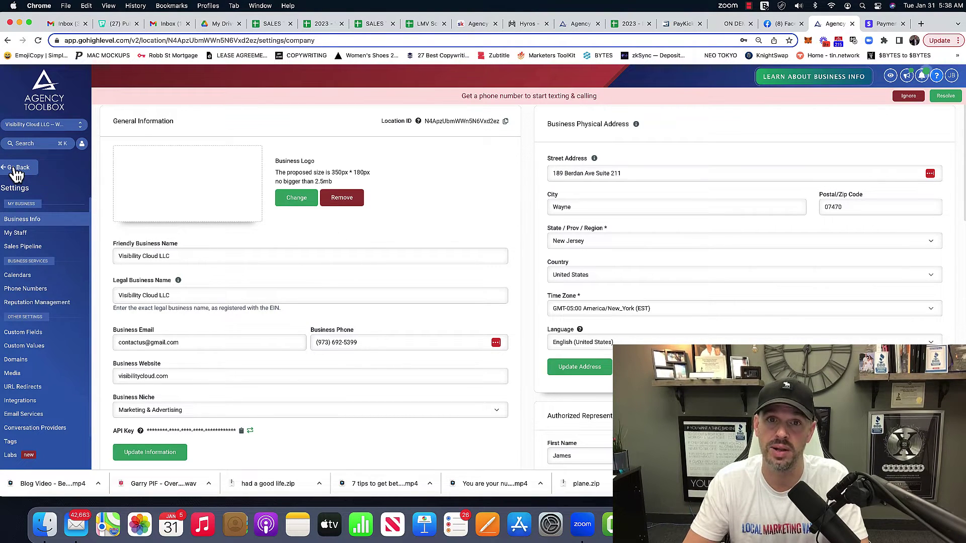
# Open the Agency Site funnel, dismiss the popups, and preview its Main Page in a new tab
pyautogui.click(18, 168)
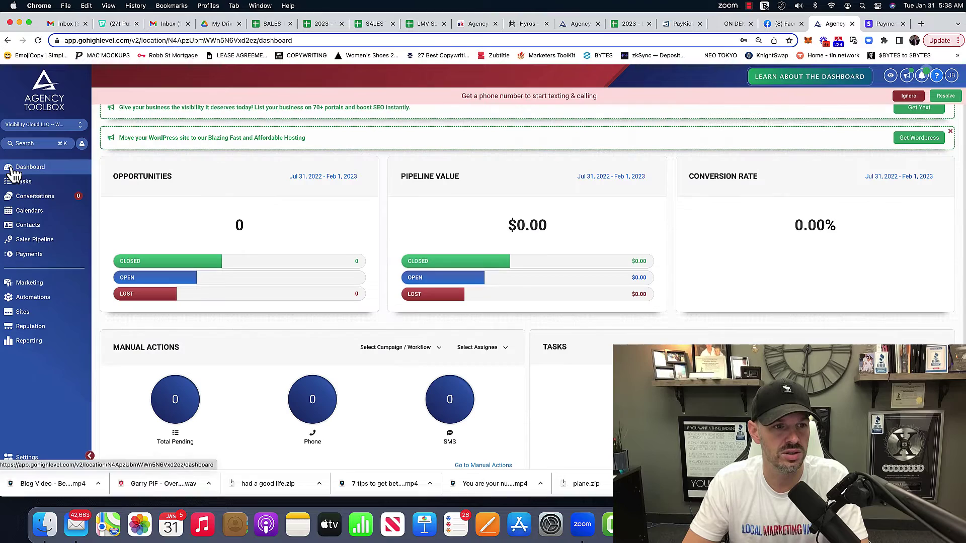
pyautogui.click(25, 312)
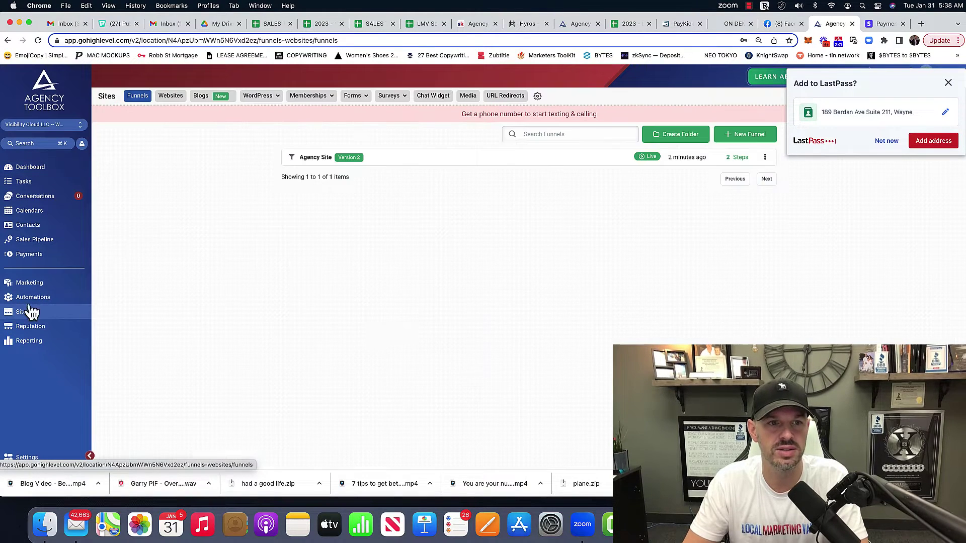
pyautogui.click(315, 157)
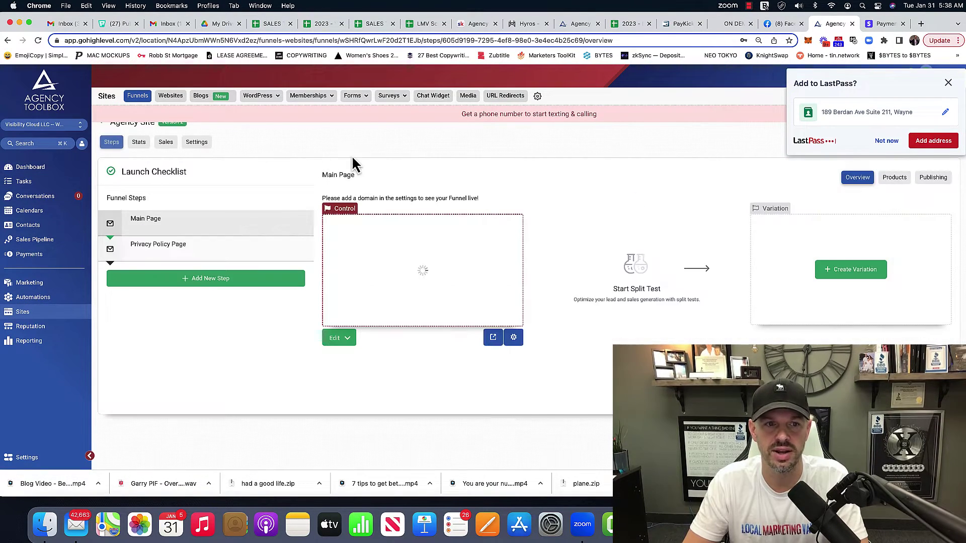
pyautogui.click(948, 83)
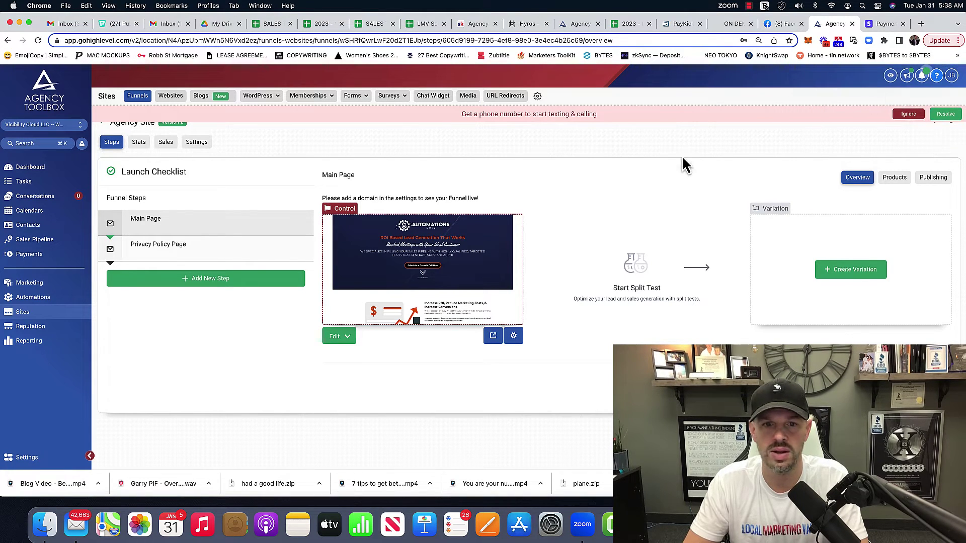
pyautogui.click(908, 116)
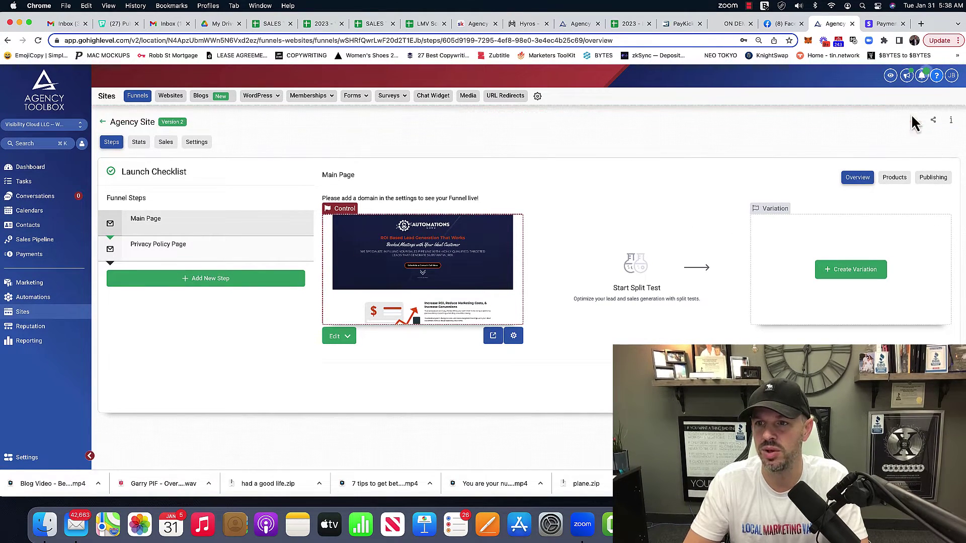
pyautogui.click(493, 336)
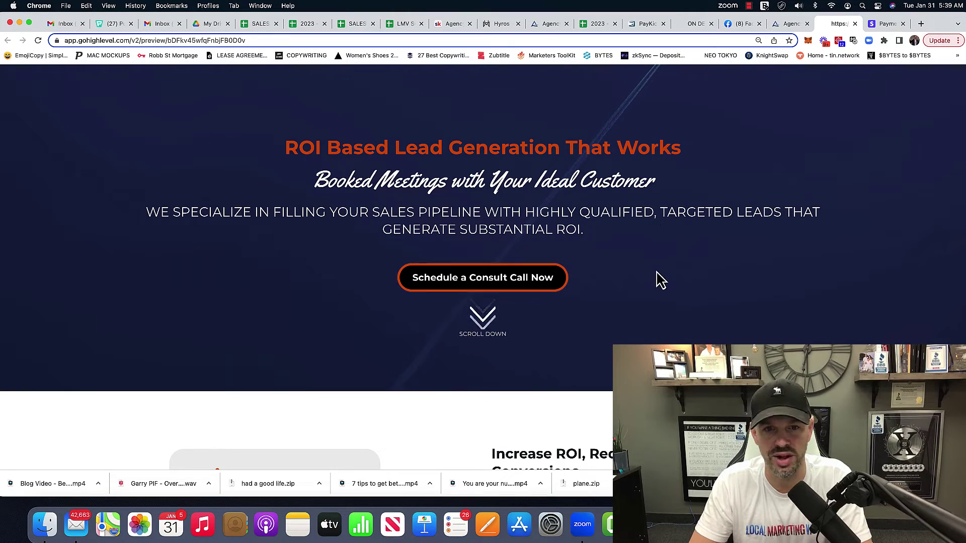
# Scroll the landing page and use Schedule a Consult Call Now to jump to the calendar
pyautogui.scroll(-1, 660, 280)
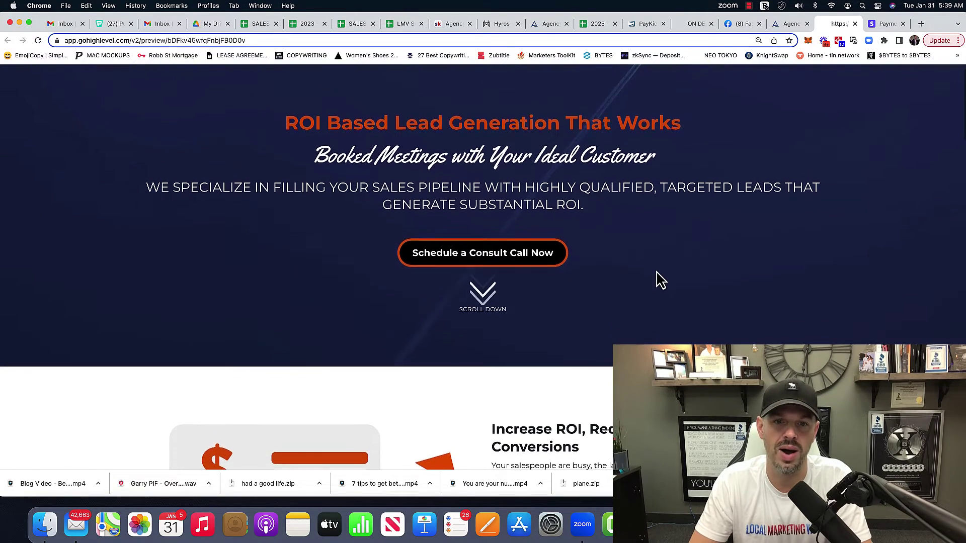
pyautogui.scroll(-3, 659, 279)
pyautogui.scroll(4, 658, 278)
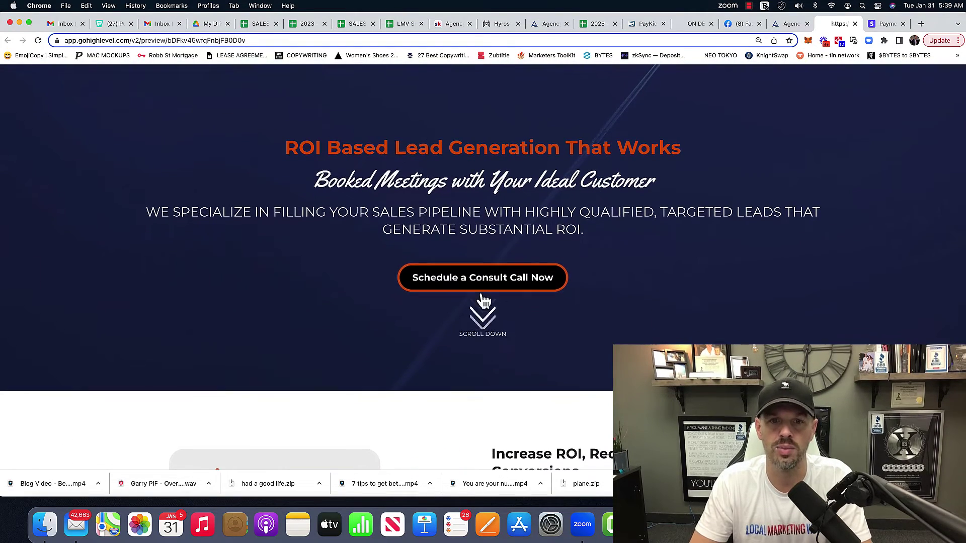
pyautogui.scroll(-4, 503, 241)
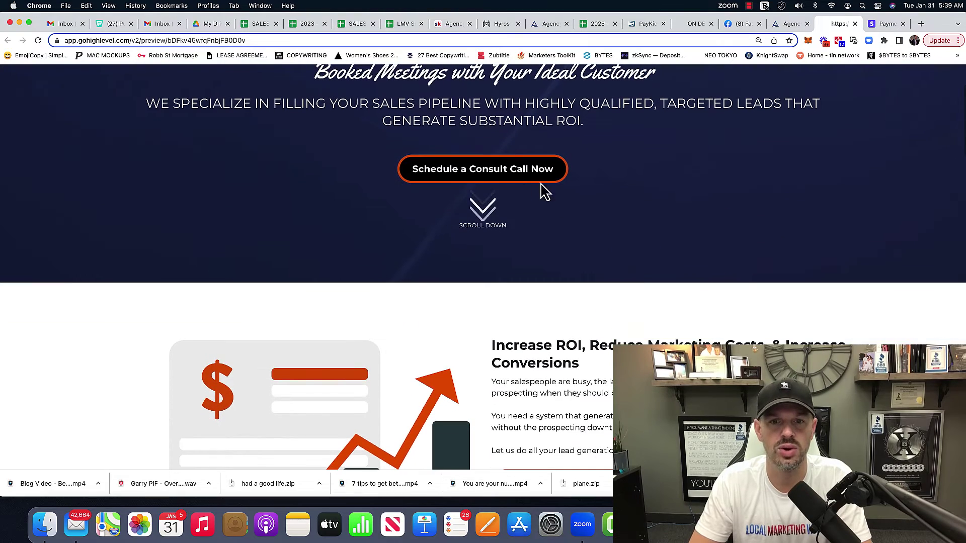
pyautogui.click(523, 177)
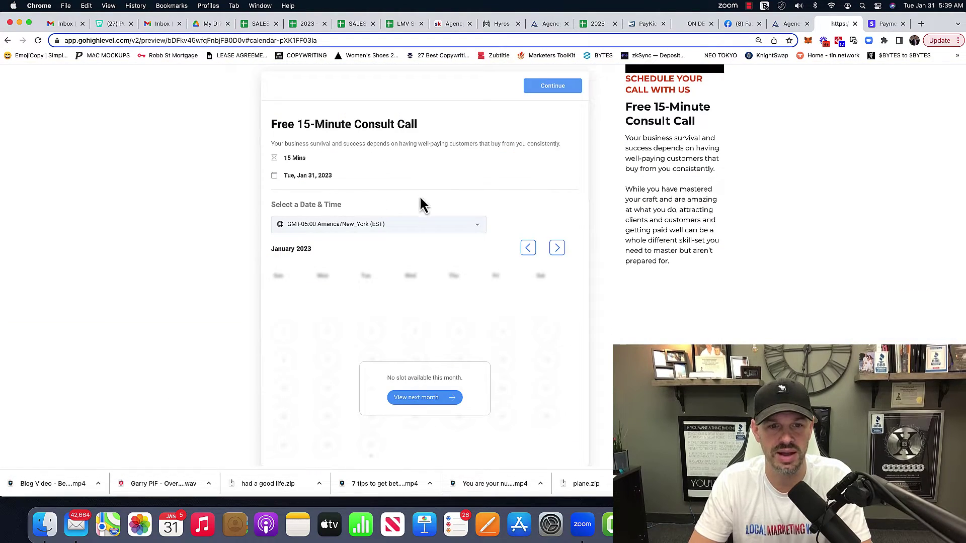
# Scroll around the preview to review the embedded Free 15-Minute Consult Call calendar
pyautogui.scroll(10, 516, 289)
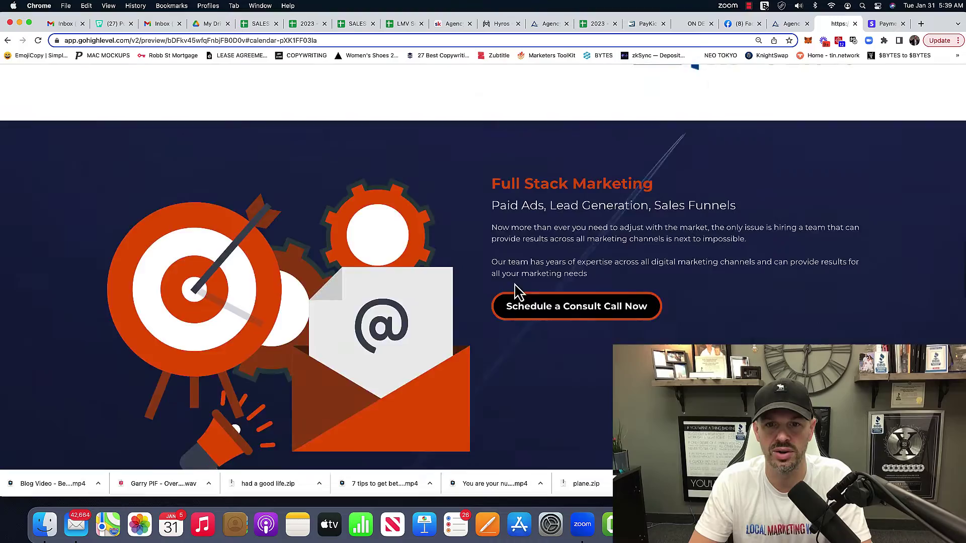
pyautogui.scroll(8, 515, 289)
pyautogui.scroll(-4, 517, 291)
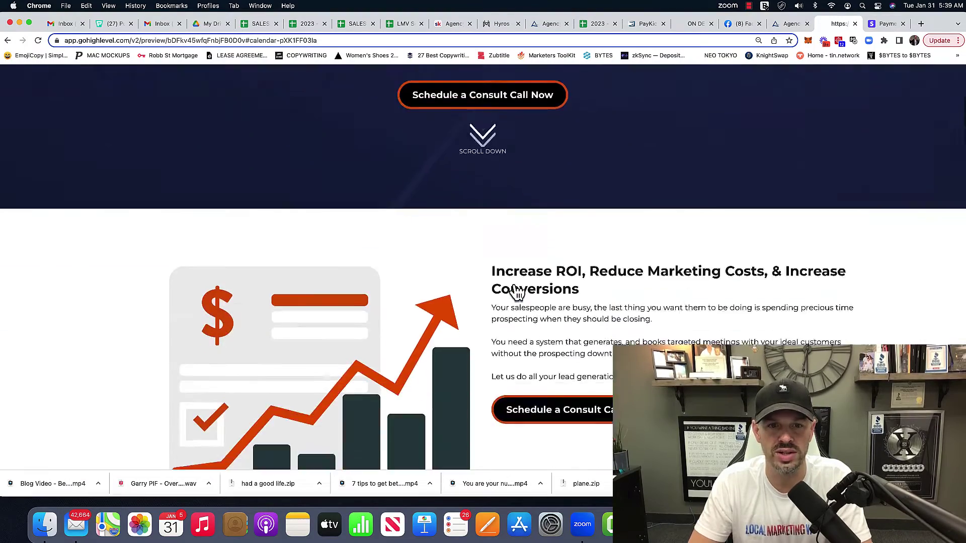
pyautogui.scroll(-5, 516, 292)
pyautogui.scroll(9, 514, 292)
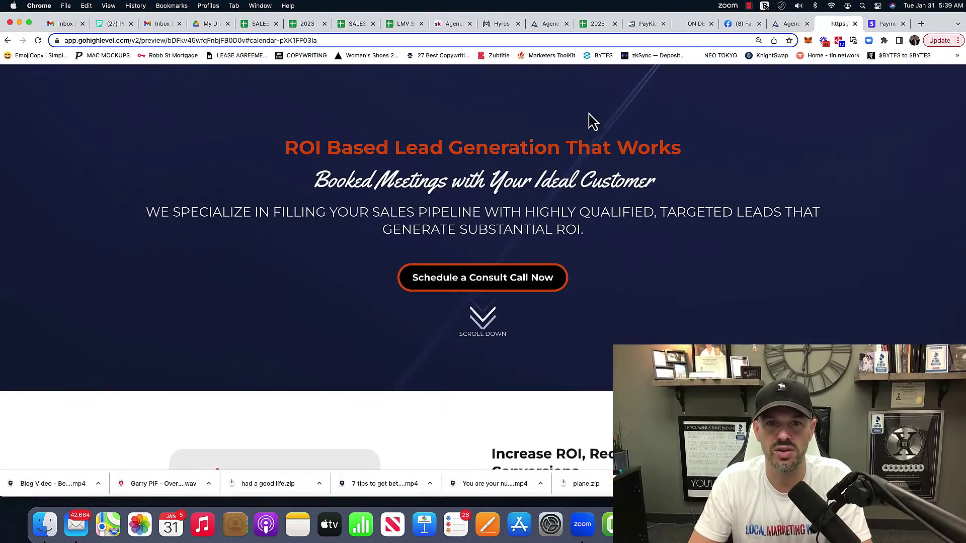
pyautogui.scroll(-7, 442, 112)
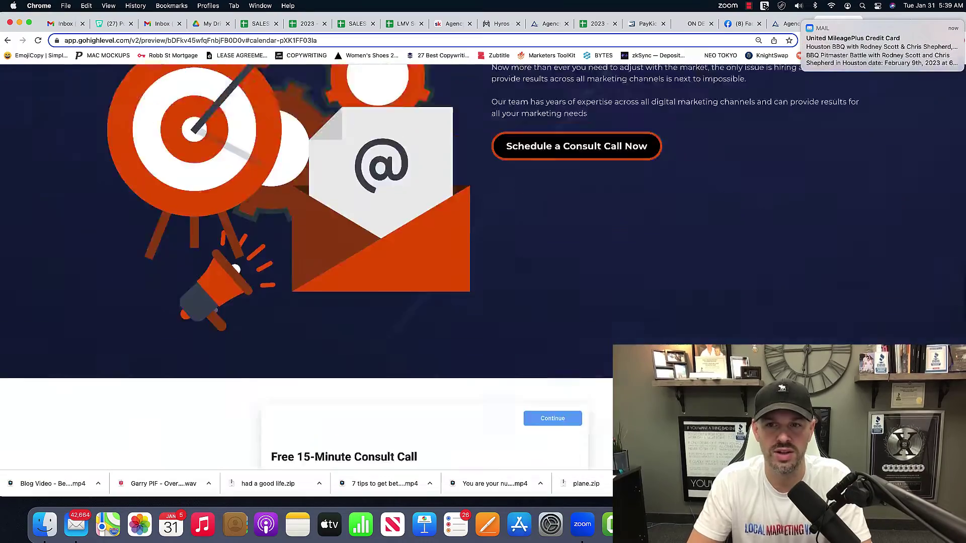
pyautogui.scroll(-10, 372, 393)
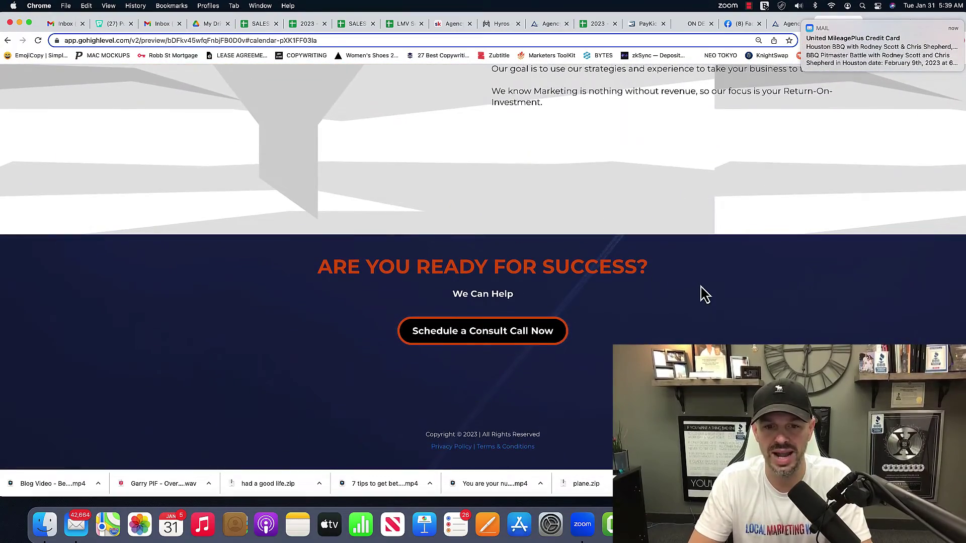
pyautogui.scroll(20, 702, 287)
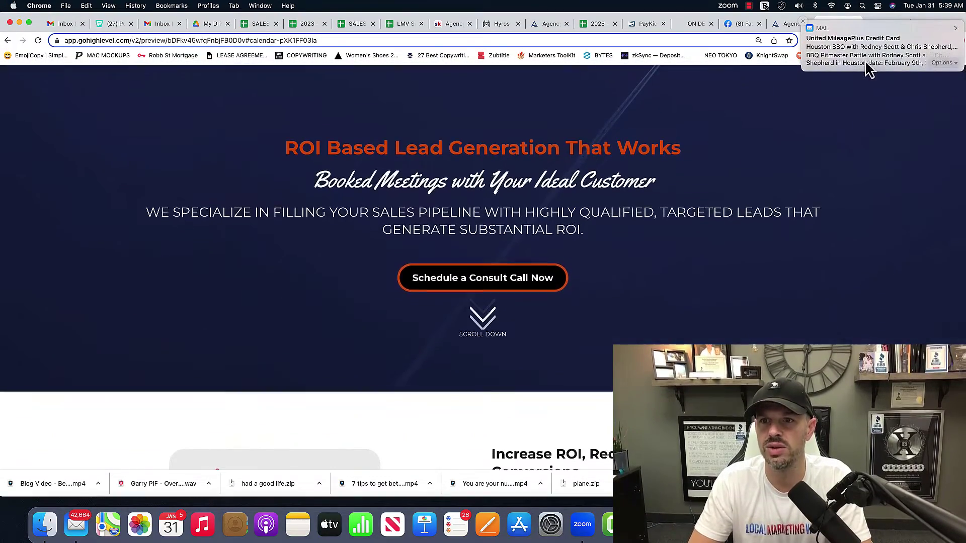
# Go back to the funnel tab and open the sub-account's Custom Values settings
pyautogui.click(780, 23)
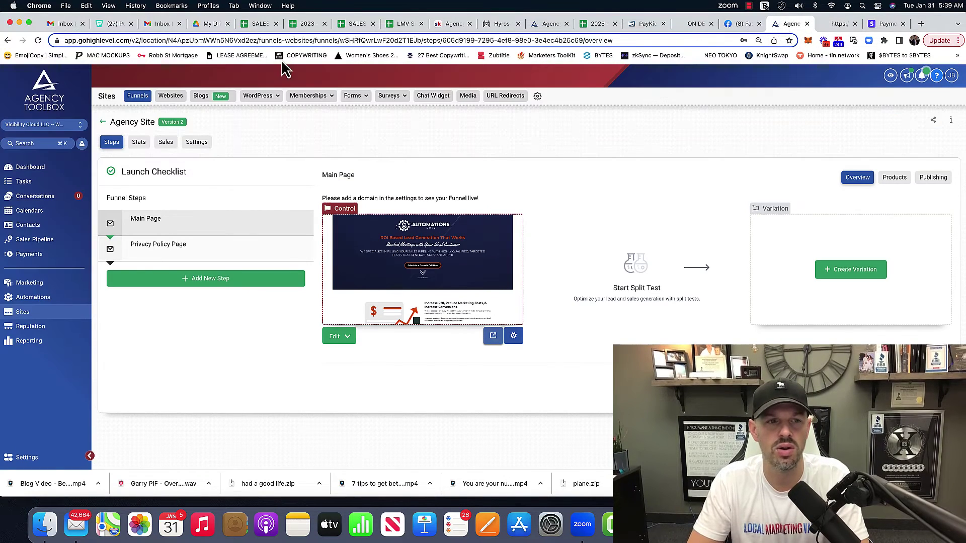
pyautogui.click(27, 460)
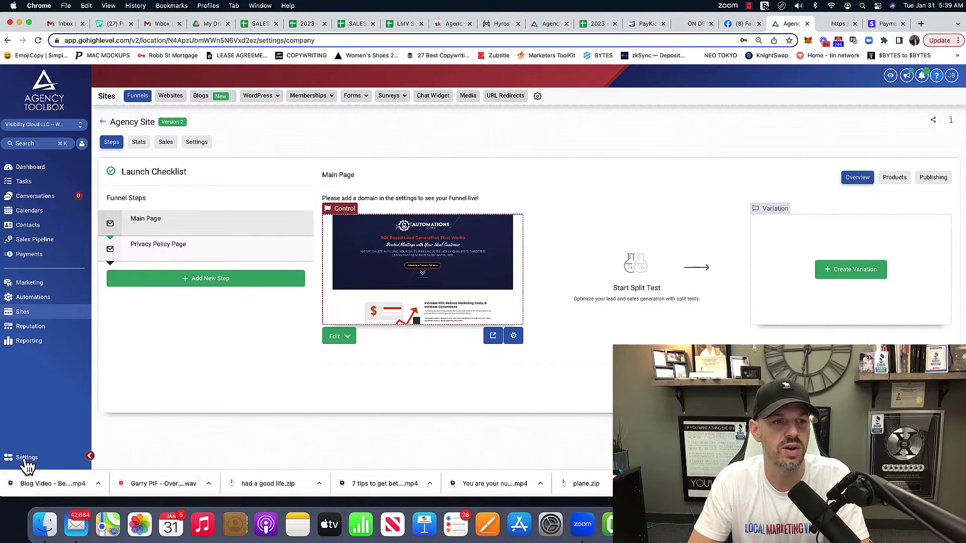
pyautogui.click(28, 347)
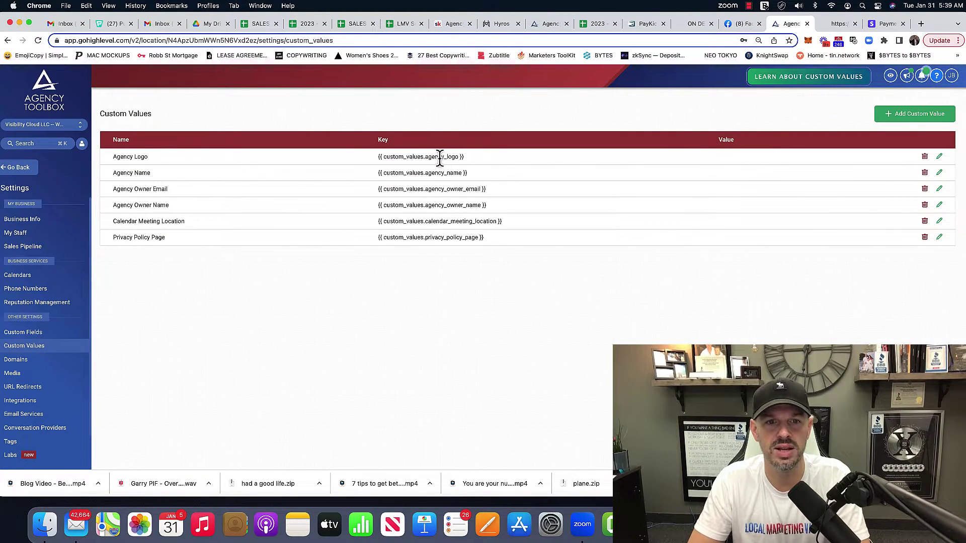
# Highlight the owner, Calendar Meeting Location and Privacy Policy Page entries, glance at Custom Fields, and return
pyautogui.moveTo(161, 161); pyautogui.dragTo(87, 180)
pyautogui.moveTo(177, 195); pyautogui.dragTo(137, 192)
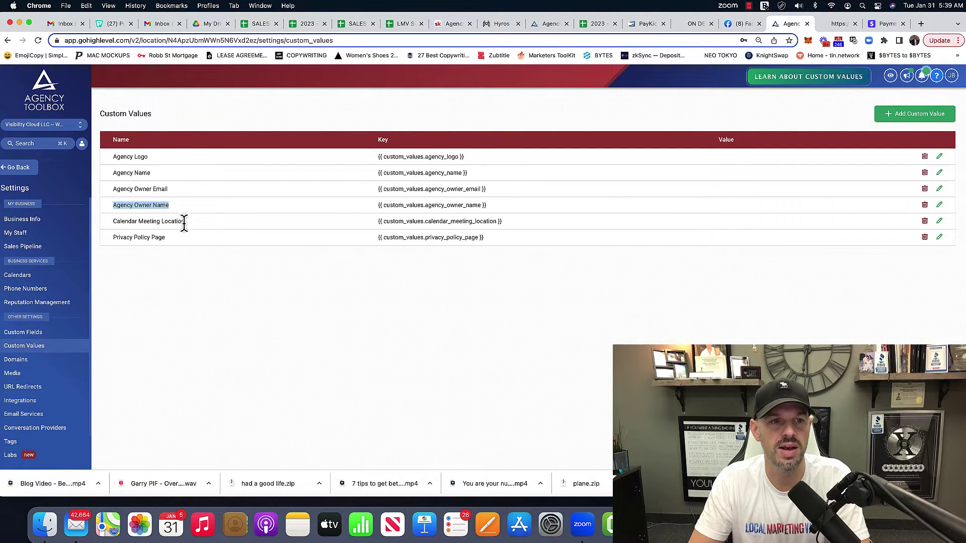
pyautogui.moveTo(184, 222); pyautogui.dragTo(103, 232)
pyautogui.moveTo(167, 241); pyautogui.dragTo(116, 247)
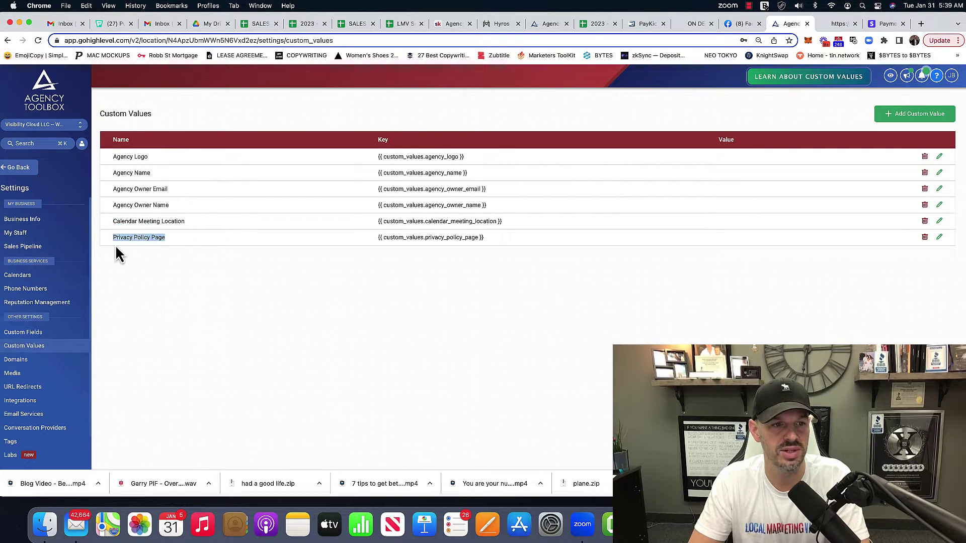
pyautogui.click(41, 332)
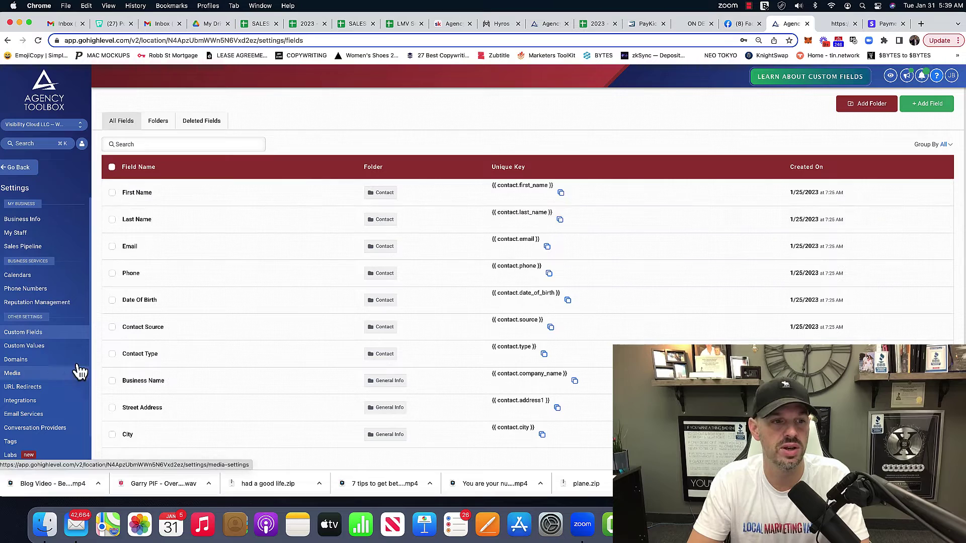
pyautogui.click(22, 347)
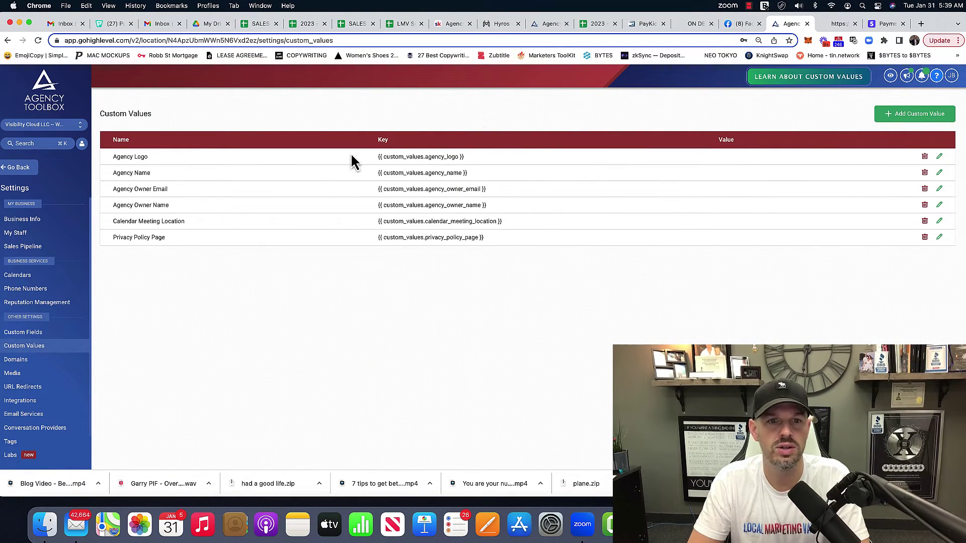
# Set Agency Name to VISIBILITY CLOUD LLC and fill Agency Owner Email with the owner's e-mail
pyautogui.click(939, 172)
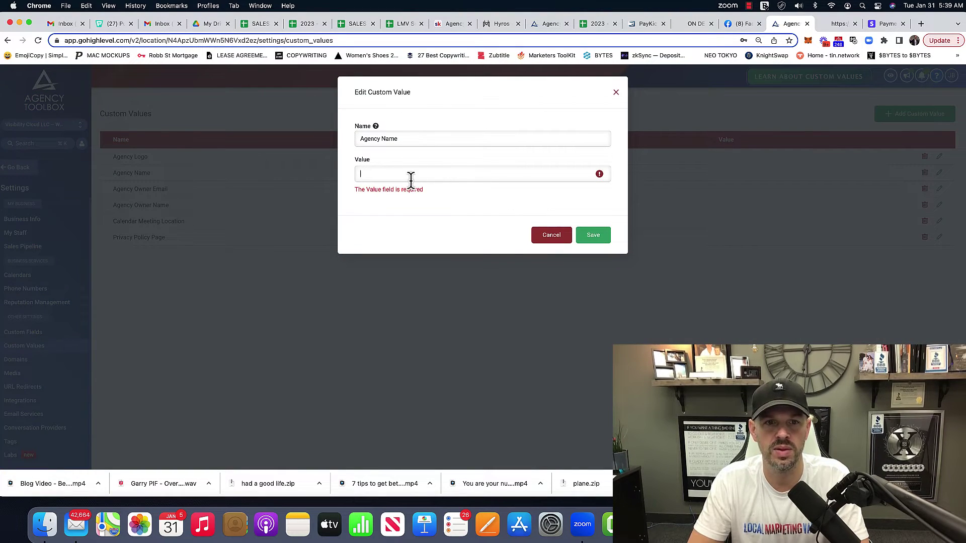
pyautogui.write('VISIBILITY CLOUD LLC')
pyautogui.click(596, 229)
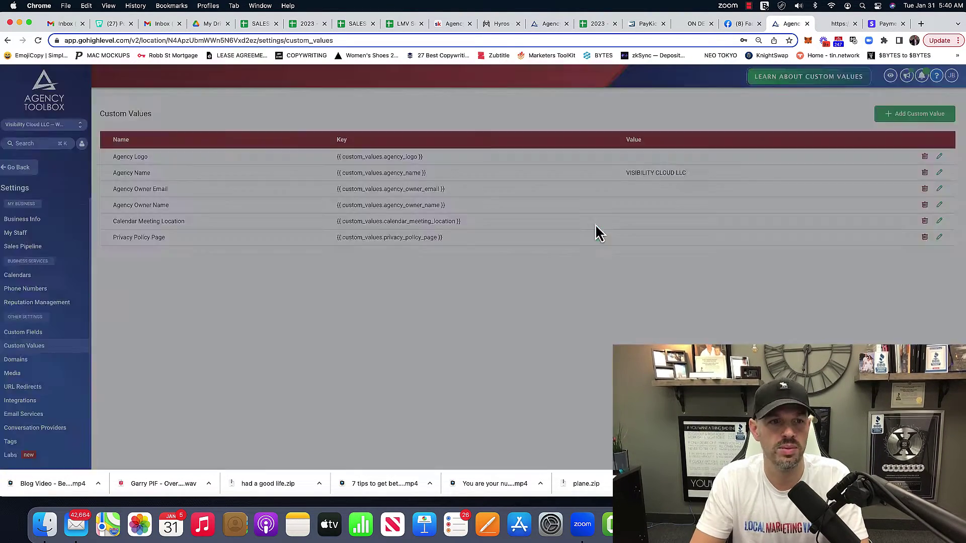
pyautogui.click(938, 188)
pyautogui.click(593, 222)
# Paste the owner's name into Agency Owner Name, then preview the Privacy Policy Page step
pyautogui.click(938, 205)
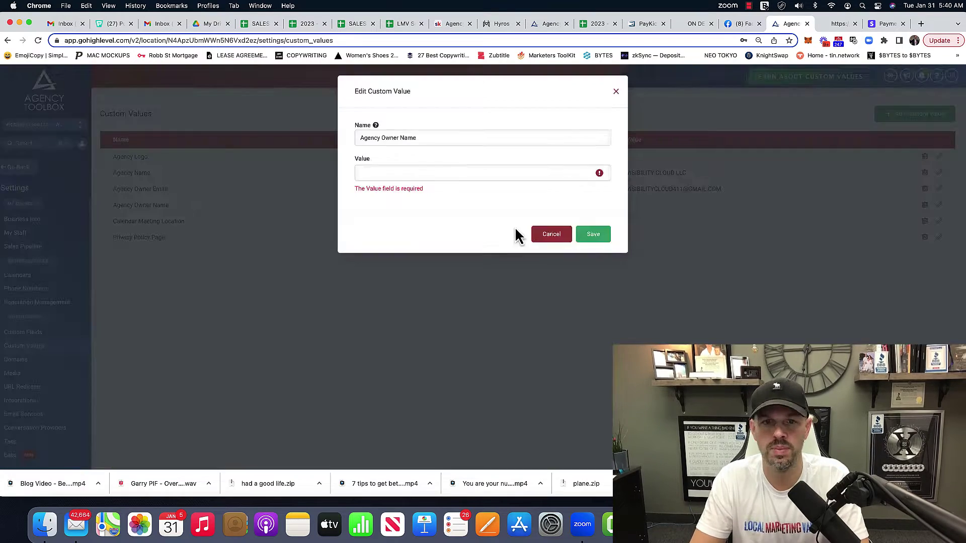
pyautogui.click(593, 223)
pyautogui.click(20, 168)
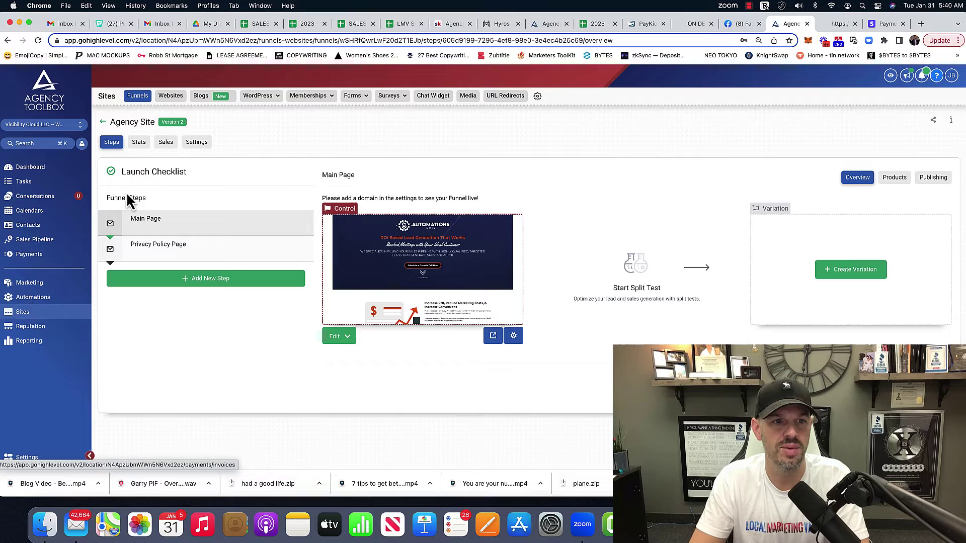
pyautogui.click(211, 247)
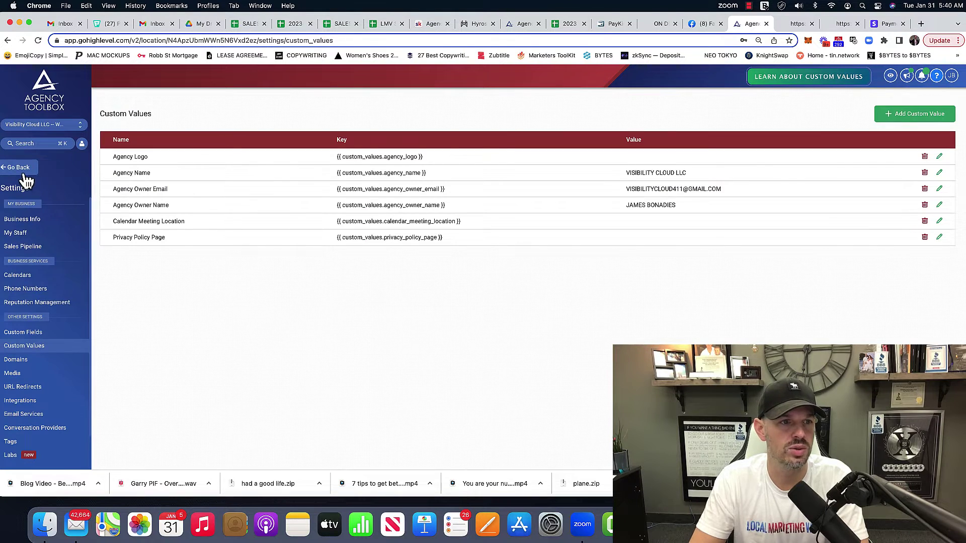
# Open the media library and upload VC logo.png from the Desktop
pyautogui.click(24, 173)
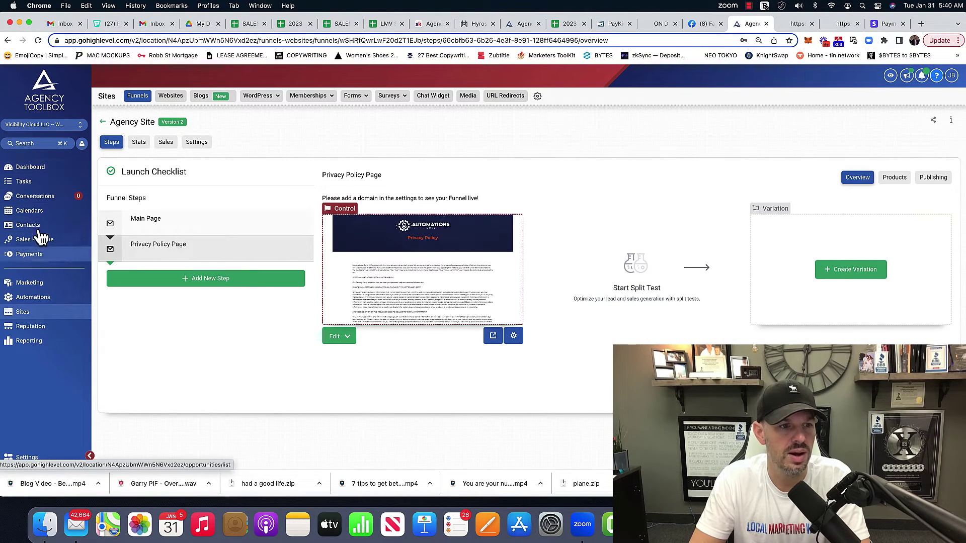
pyautogui.click(477, 96)
pyautogui.click(536, 249)
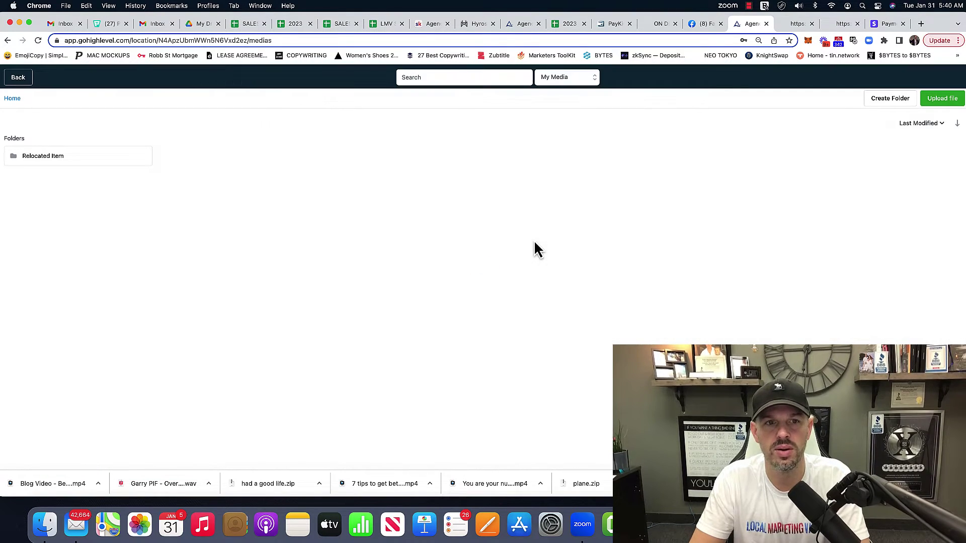
pyautogui.click(943, 99)
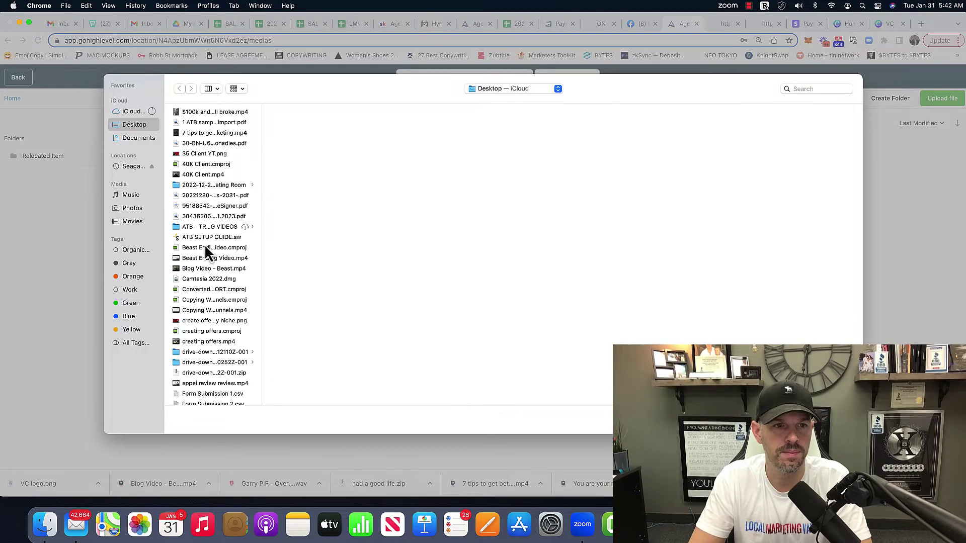
pyautogui.scroll(-15, 211, 267)
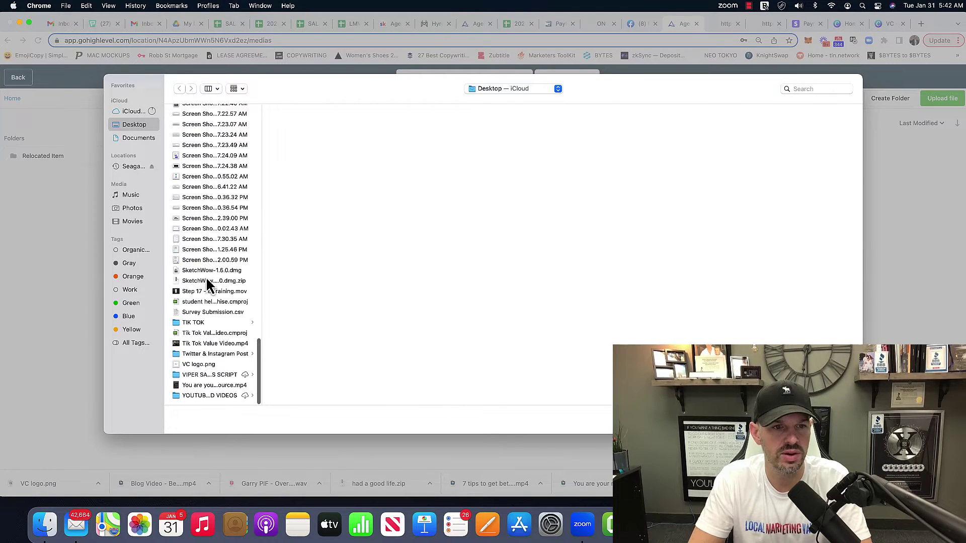
pyautogui.click(207, 365)
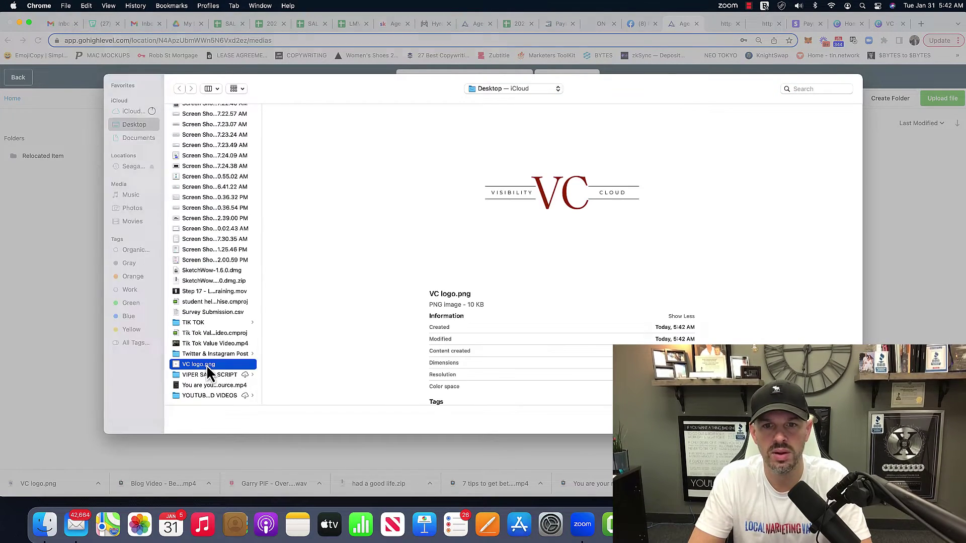
pyautogui.doubleClick(206, 364)
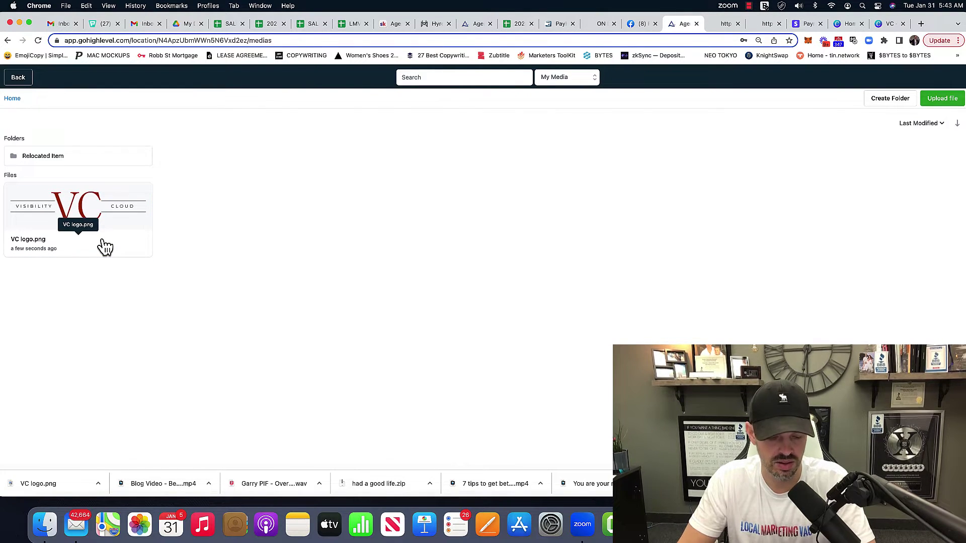
# Copy the uploaded logo's link and save it as the Agency Logo custom value
pyautogui.rightClick(105, 247)
pyautogui.click(129, 246)
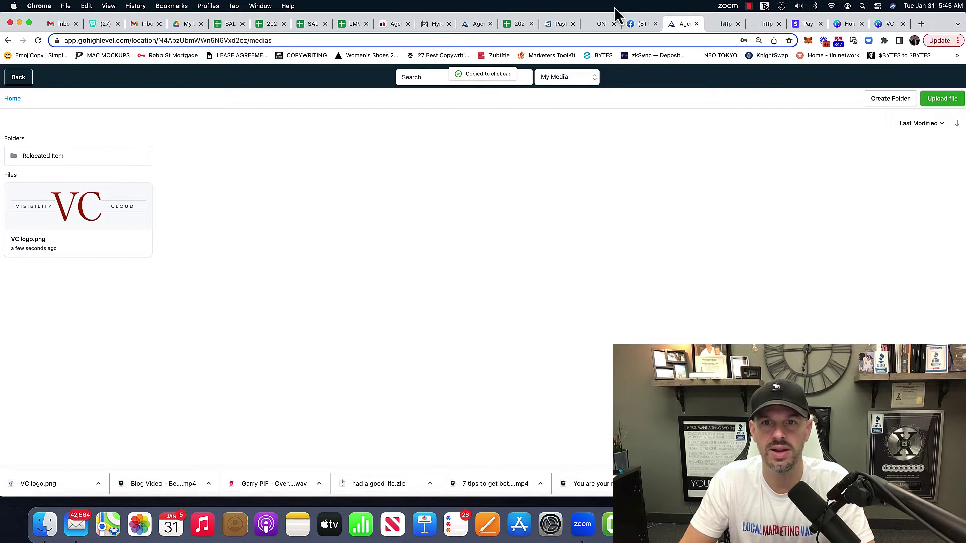
pyautogui.click(26, 80)
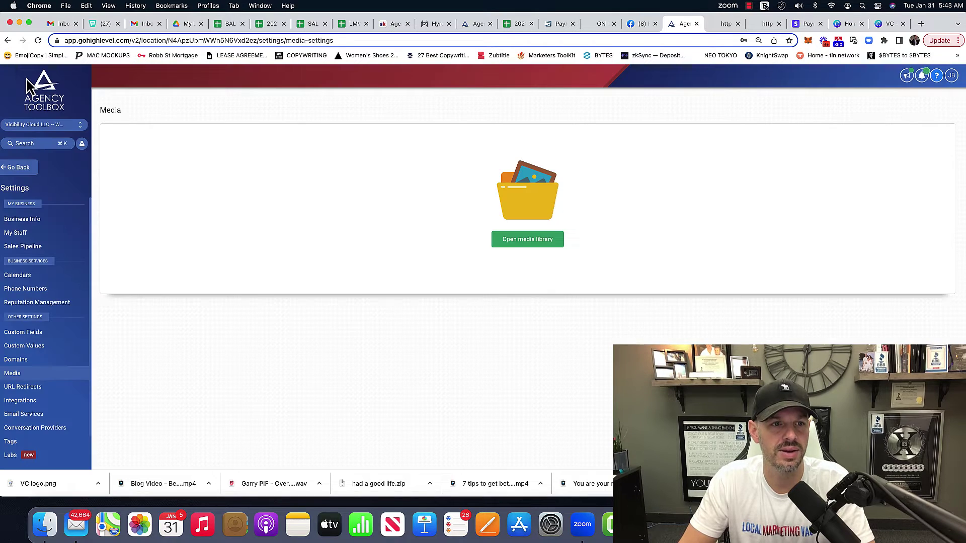
pyautogui.click(35, 346)
pyautogui.click(938, 157)
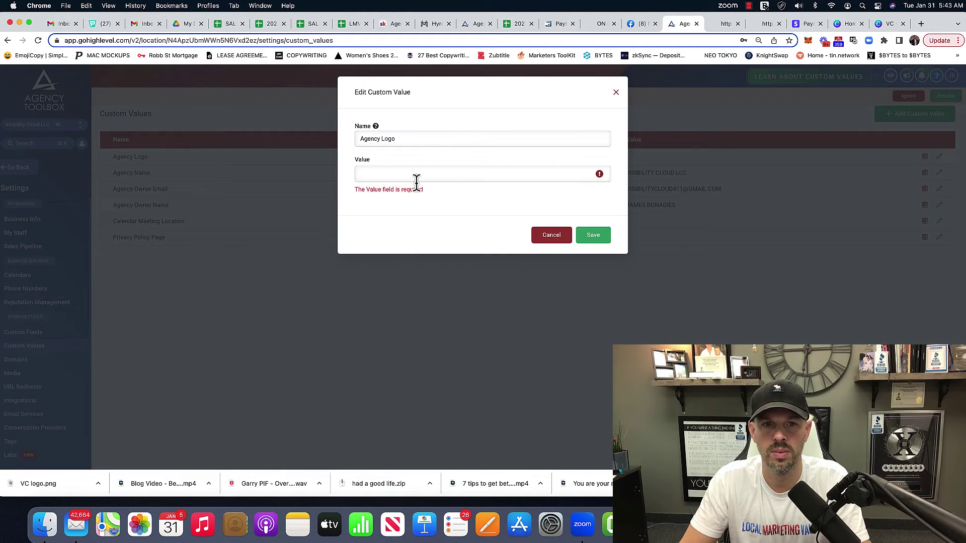
pyautogui.press('super+v')
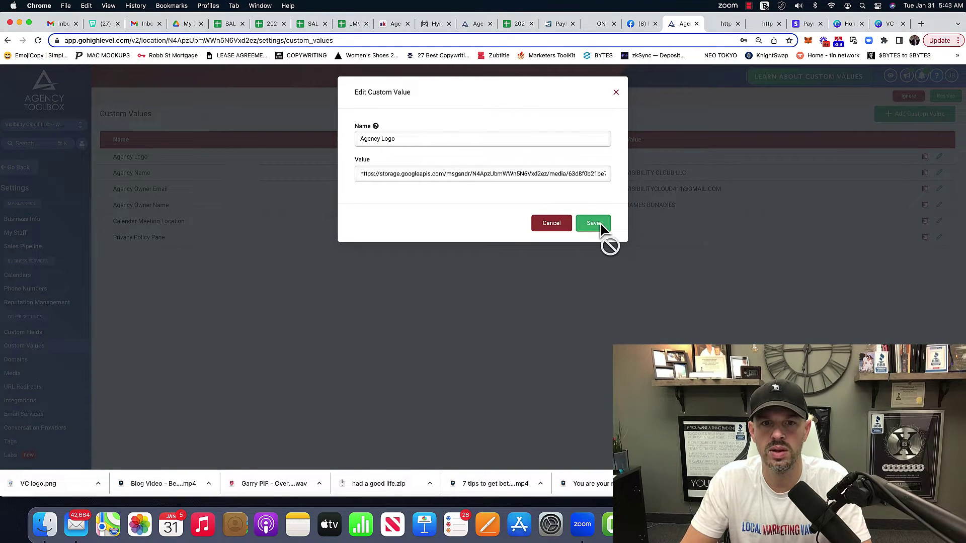
pyautogui.click(600, 222)
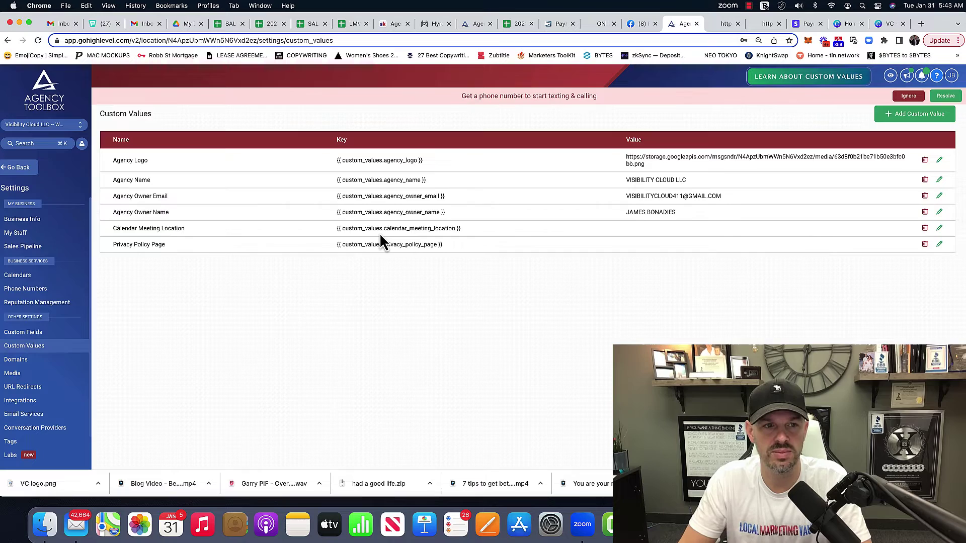
pyautogui.click(19, 167)
# Copy the permanent link of the Free 15-Minute Consult Call calendar from Calendar Settings
pyautogui.click(29, 210)
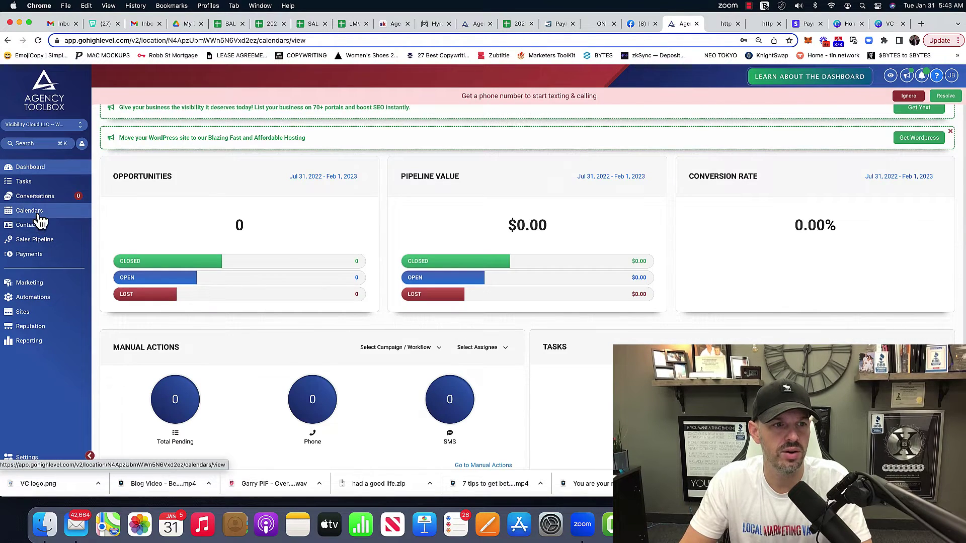
pyautogui.click(276, 98)
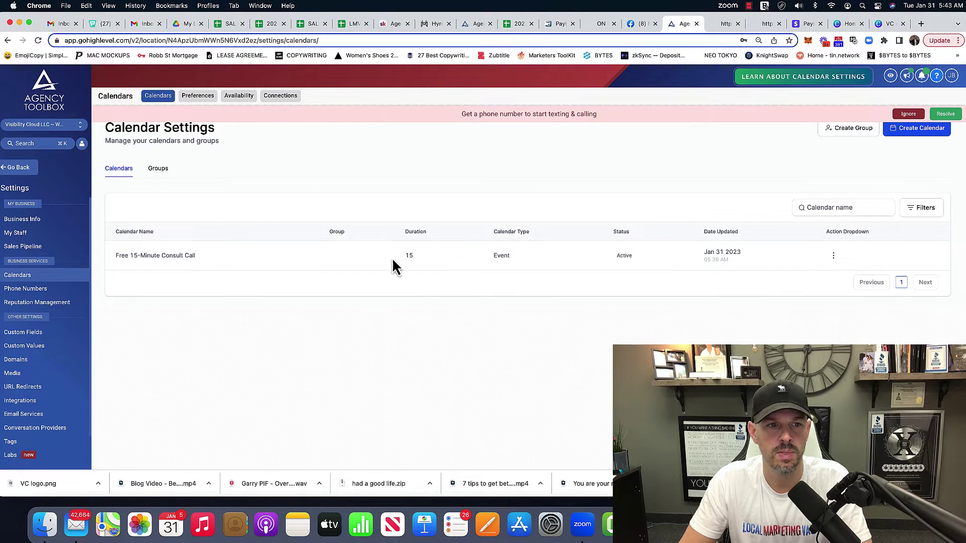
pyautogui.click(833, 256)
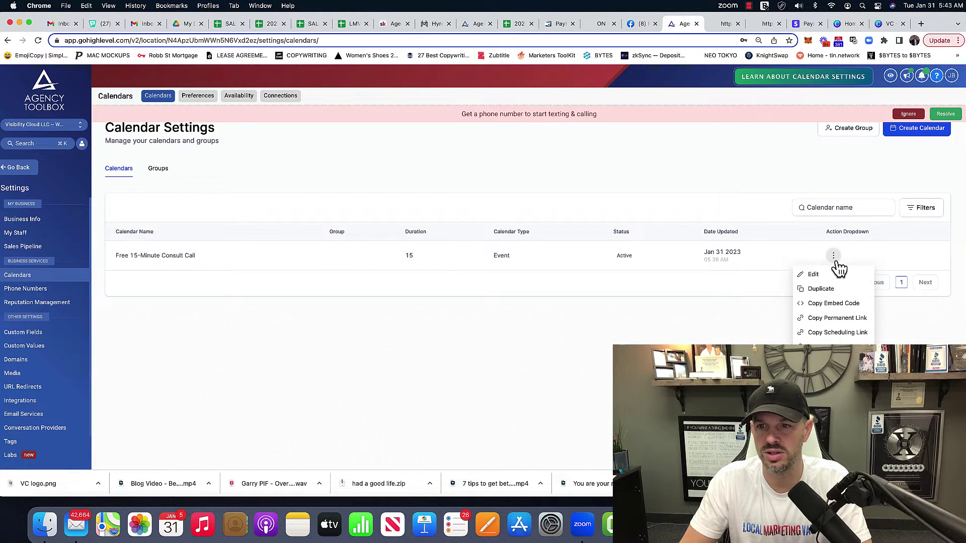
pyautogui.click(835, 319)
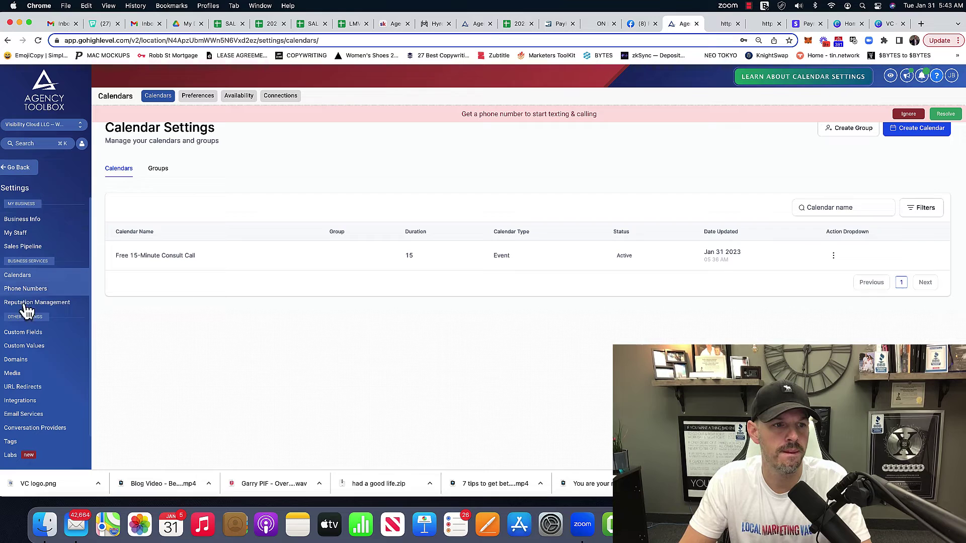
# Paste the consult call booking link into Calendar Meeting Location and save it
pyautogui.click(22, 352)
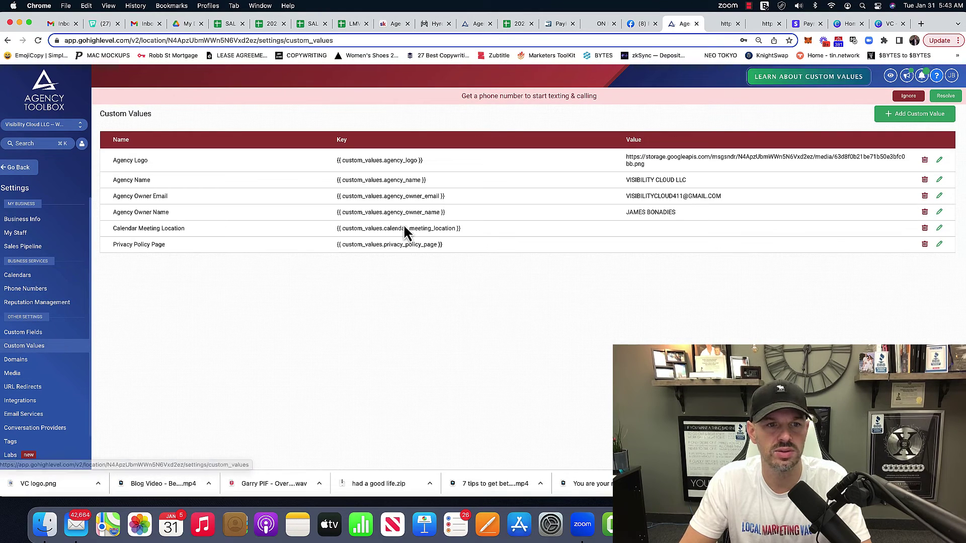
pyautogui.click(938, 229)
pyautogui.click(402, 171)
pyautogui.press('super+v')
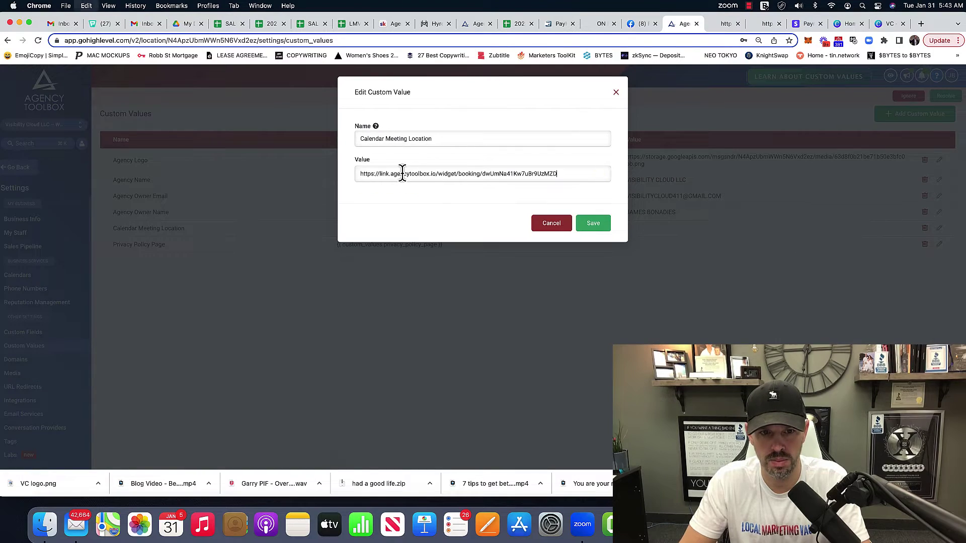
pyautogui.click(592, 223)
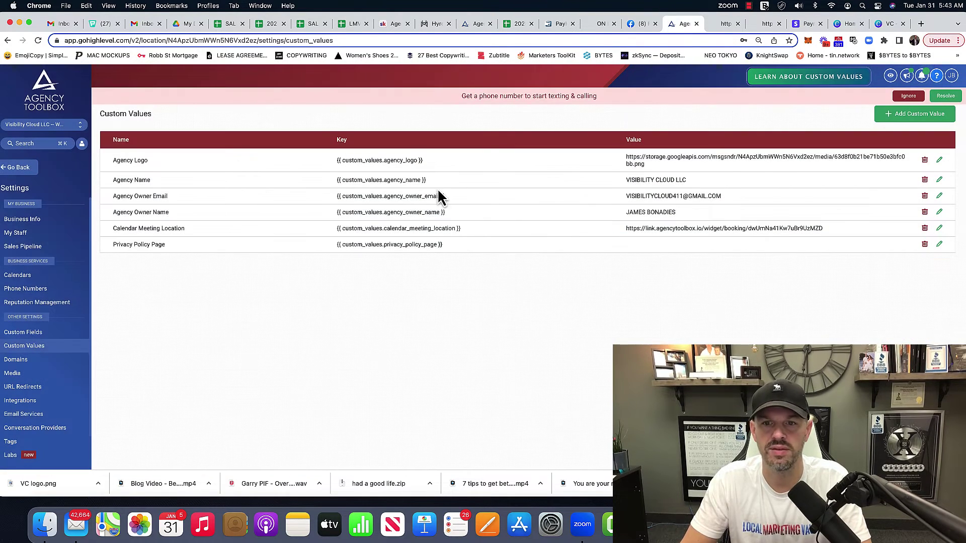
# Switch to the landing page preview tab and reload it
pyautogui.click(31, 174)
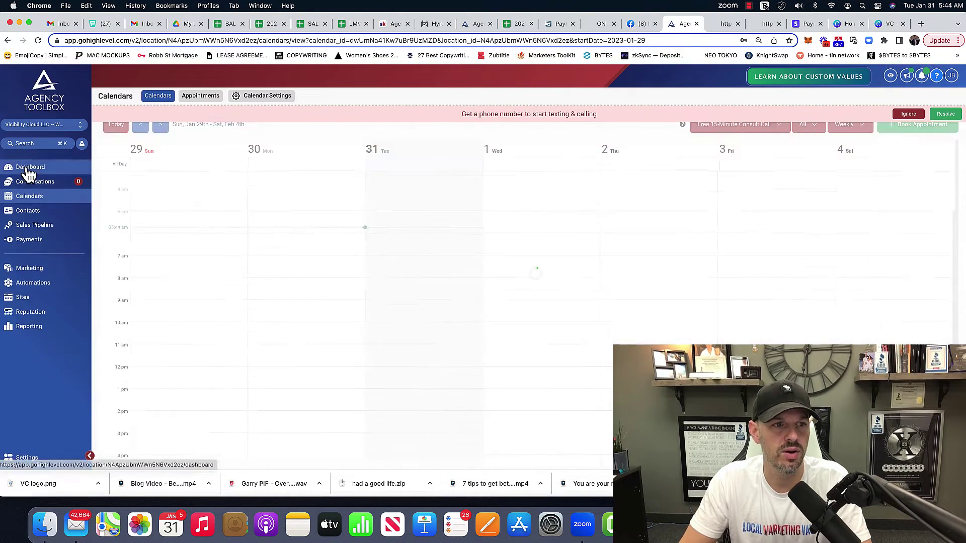
pyautogui.click(719, 23)
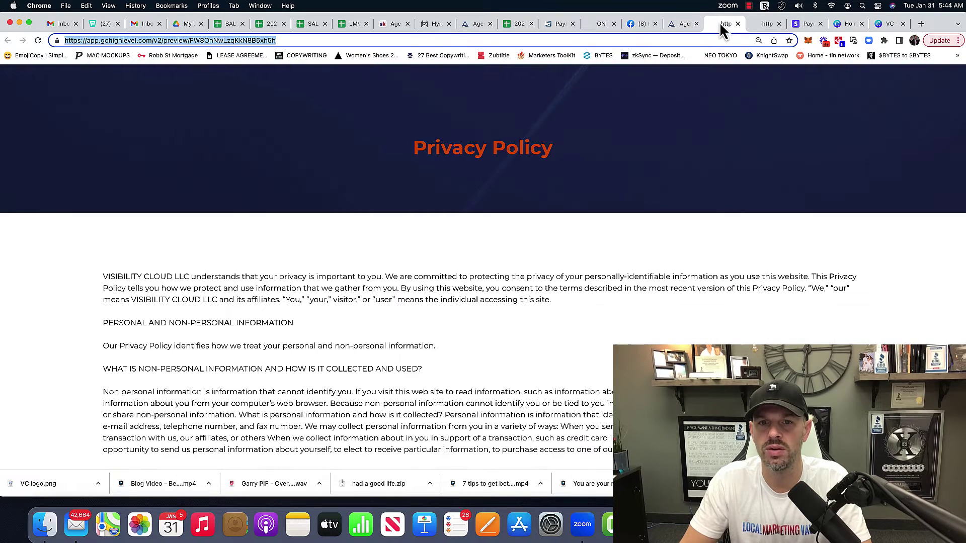
pyautogui.rightClick(626, 37)
pyautogui.click(759, 23)
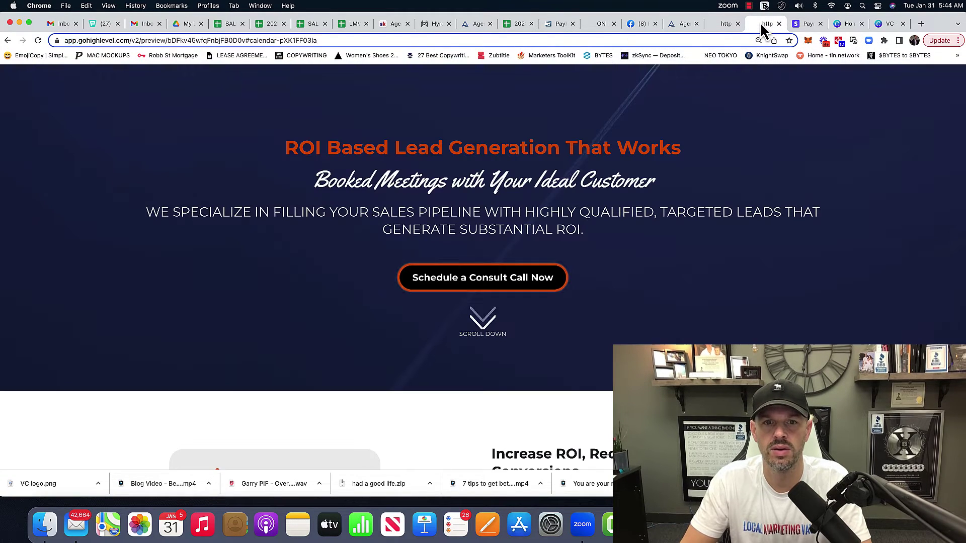
pyautogui.click(518, 40)
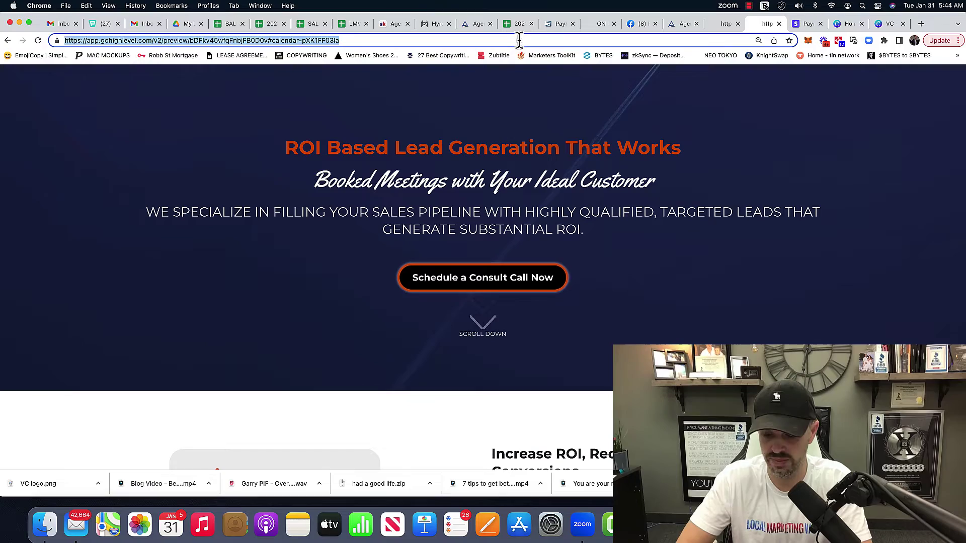
pyautogui.press('Return')
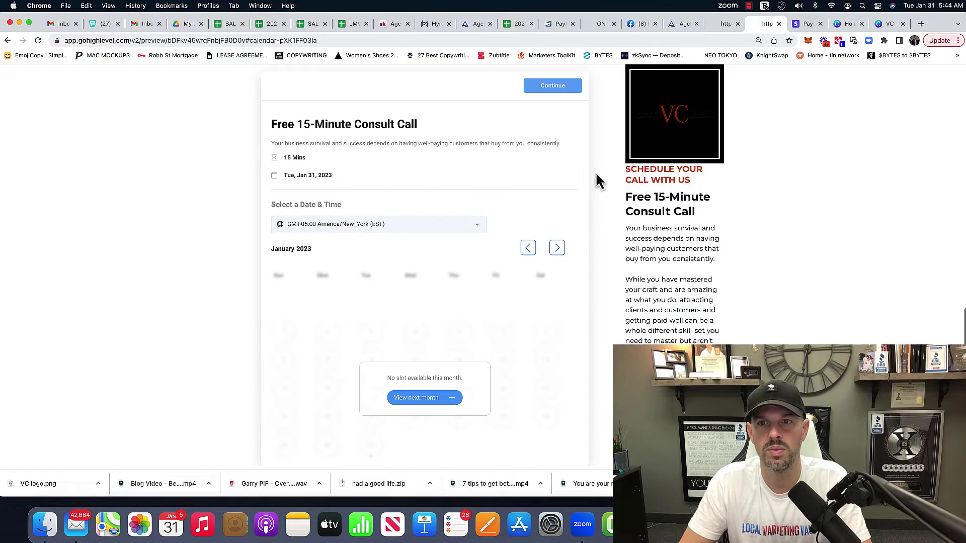
# Scroll down the refreshed preview to the embedded Free 15-Minute Consult Call calendar
pyautogui.scroll(15, 425, 225)
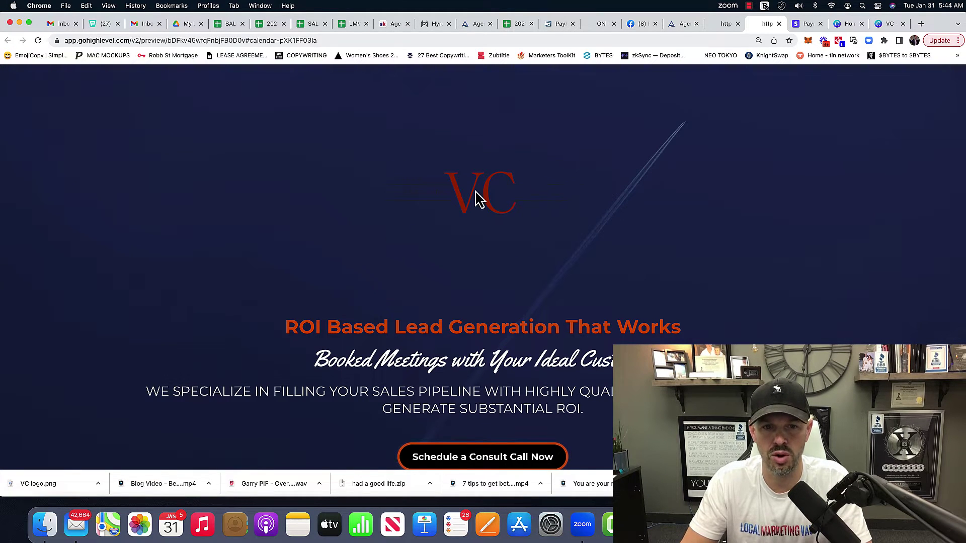
pyautogui.scroll(-10, 477, 198)
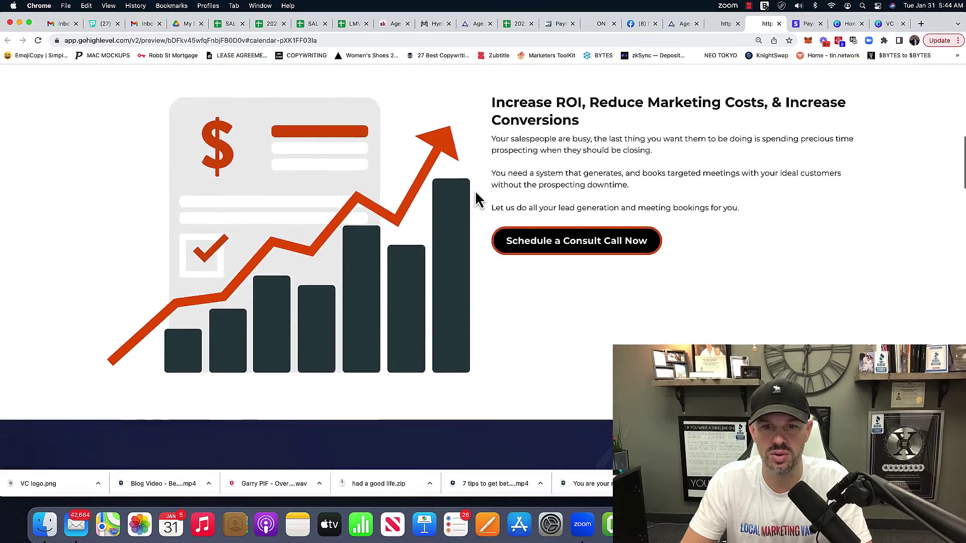
pyautogui.scroll(-10, 477, 199)
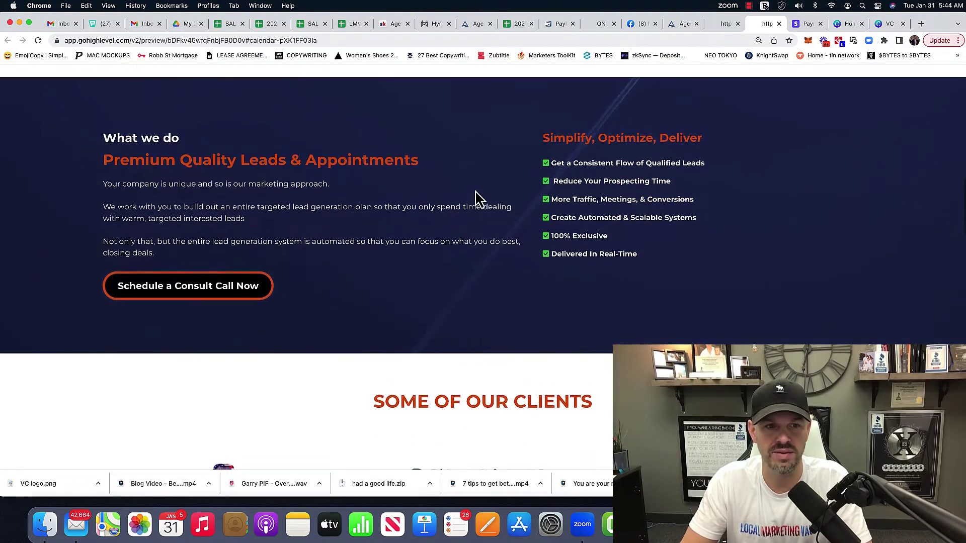
pyautogui.scroll(-10, 479, 199)
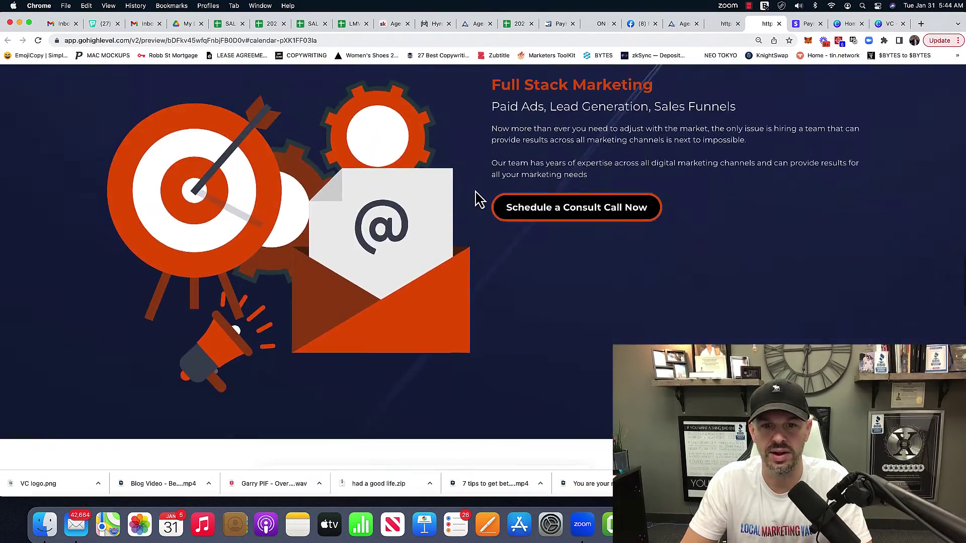
pyautogui.scroll(-10, 477, 198)
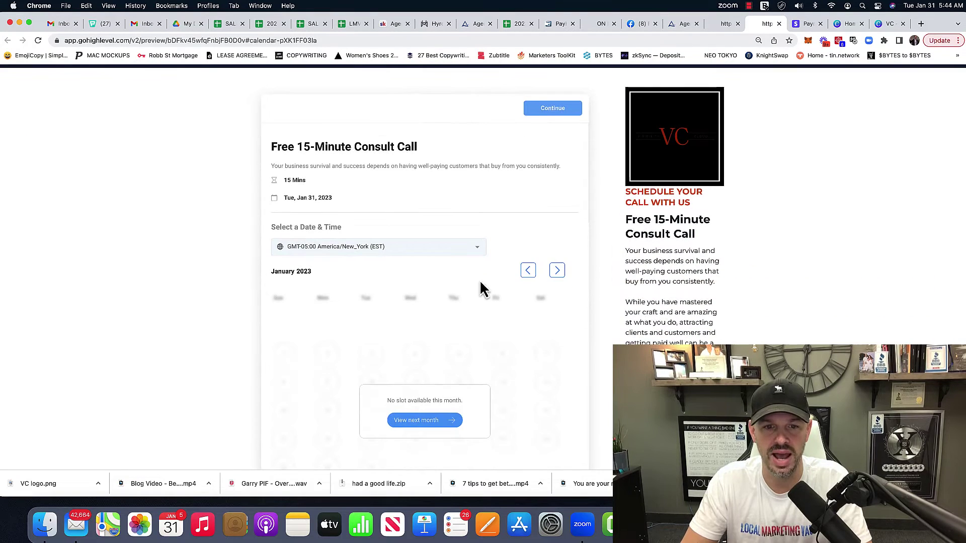
# Show February's booking slots on the preview site and highlight the VISIBILITY CLOUD LLC footer name
pyautogui.click(436, 425)
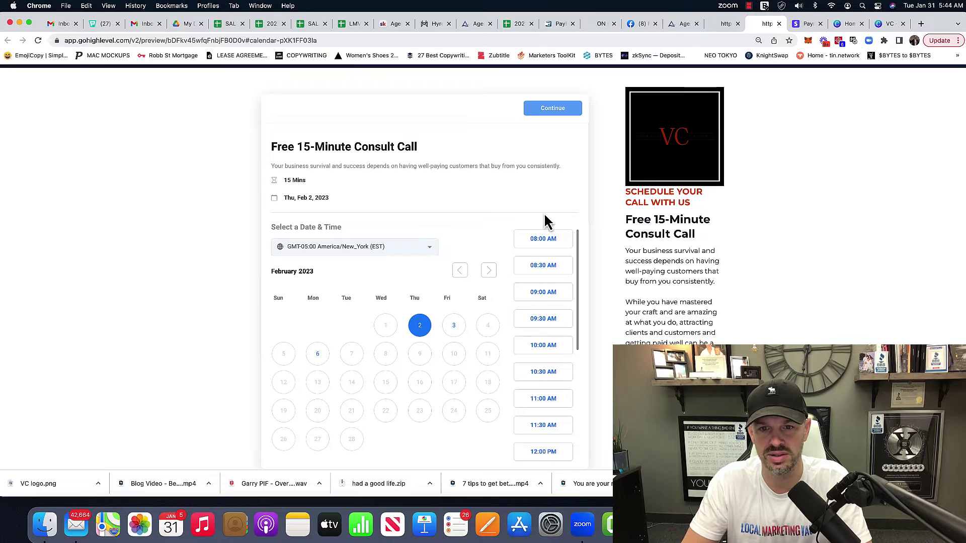
pyautogui.scroll(2, 689, 281)
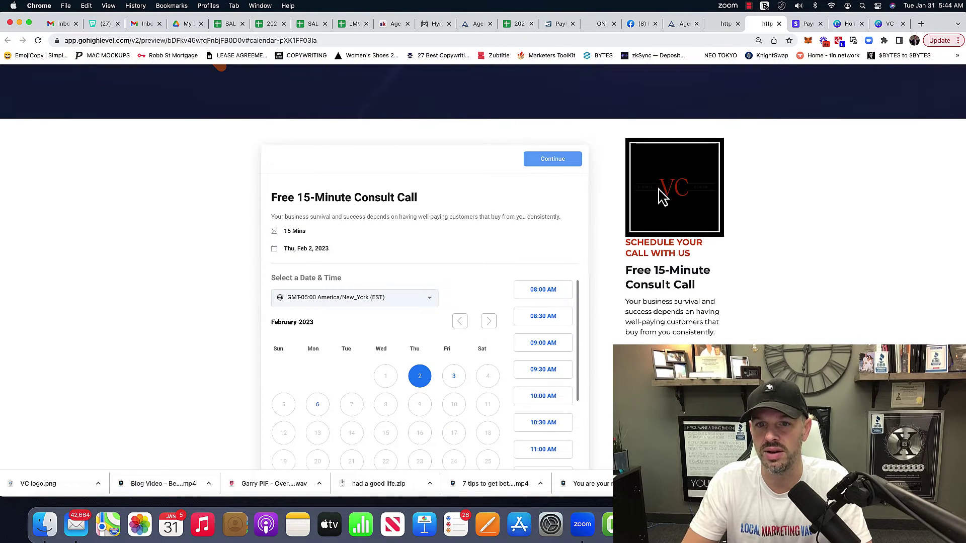
pyautogui.scroll(-15, 650, 332)
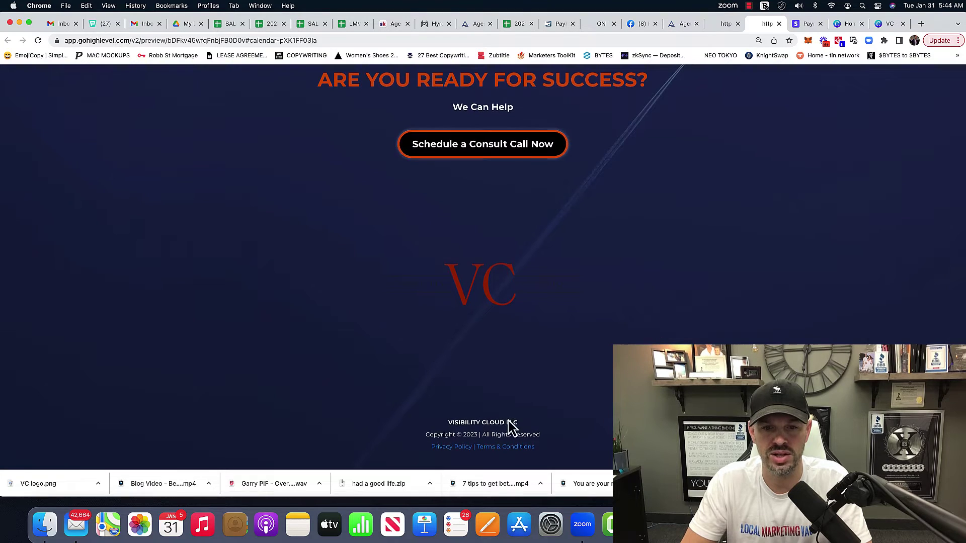
pyautogui.tripleClick(502, 422)
pyautogui.scroll(1, 589, 297)
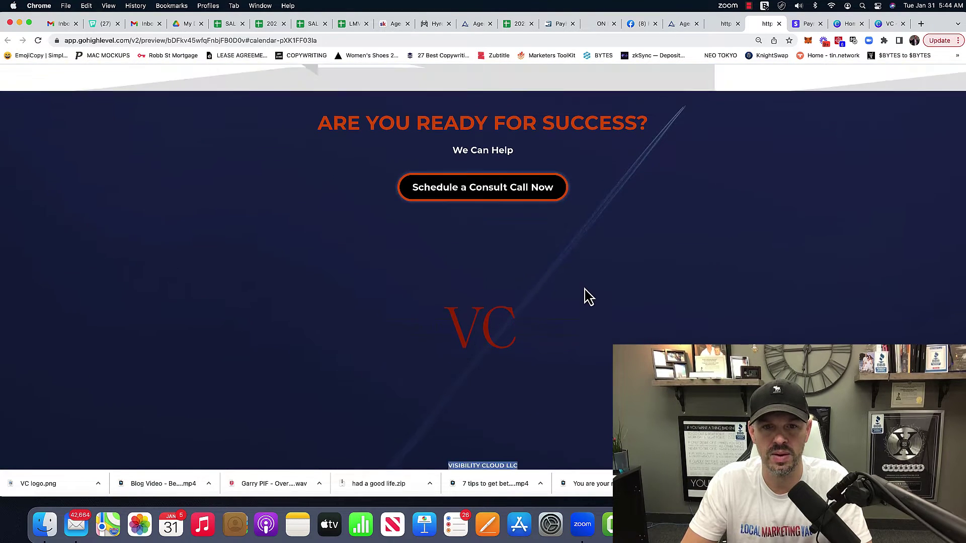
pyautogui.scroll(-1, 588, 297)
# Scroll through the booking calendar section, then view the terms and conditions and Privacy Policy pages
pyautogui.click(516, 184)
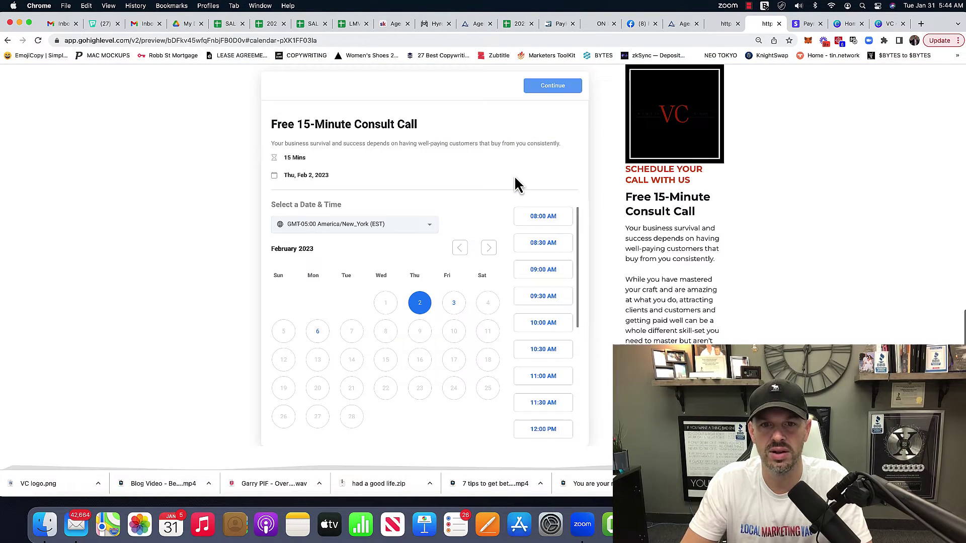
pyautogui.scroll(15, 573, 240)
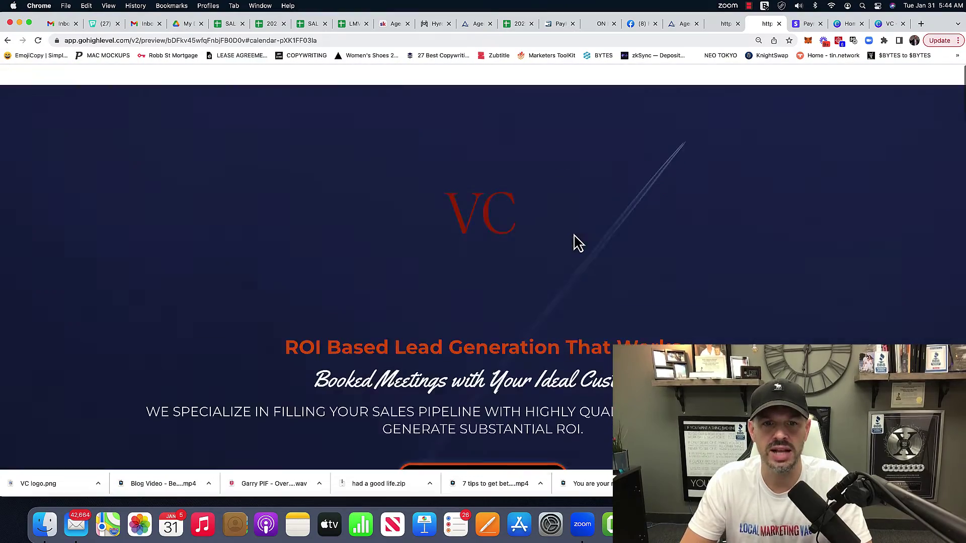
pyautogui.scroll(-10, 459, 383)
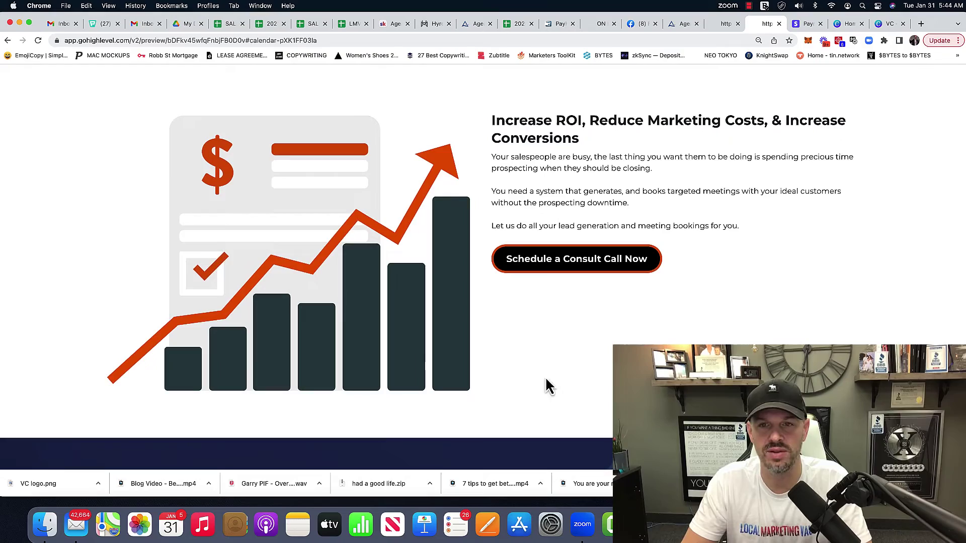
pyautogui.scroll(-7, 548, 387)
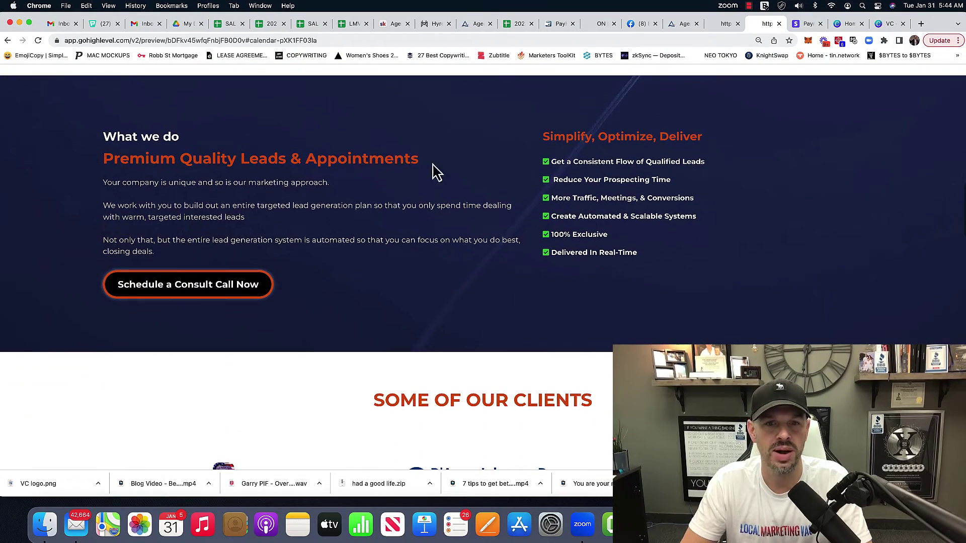
pyautogui.scroll(-5, 610, 194)
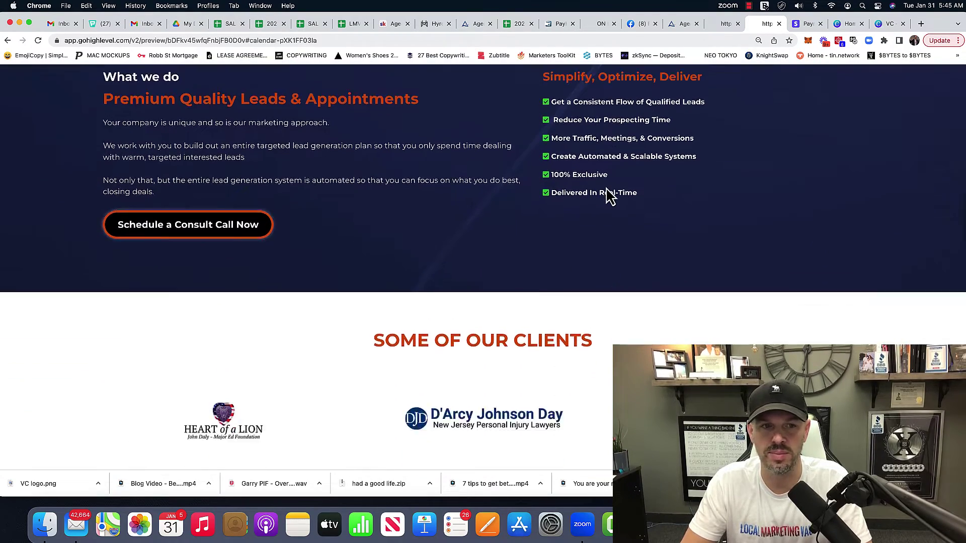
pyautogui.scroll(-20, 607, 191)
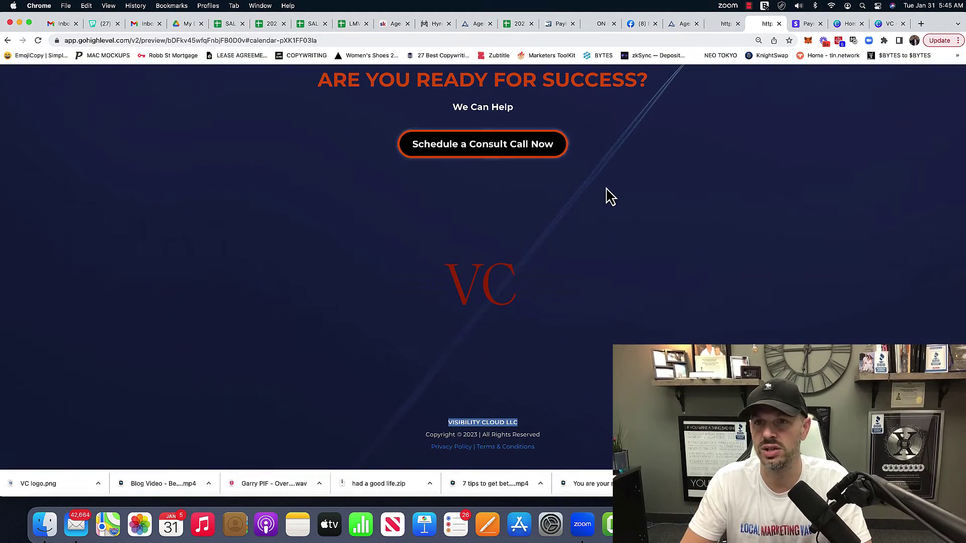
pyautogui.click(497, 448)
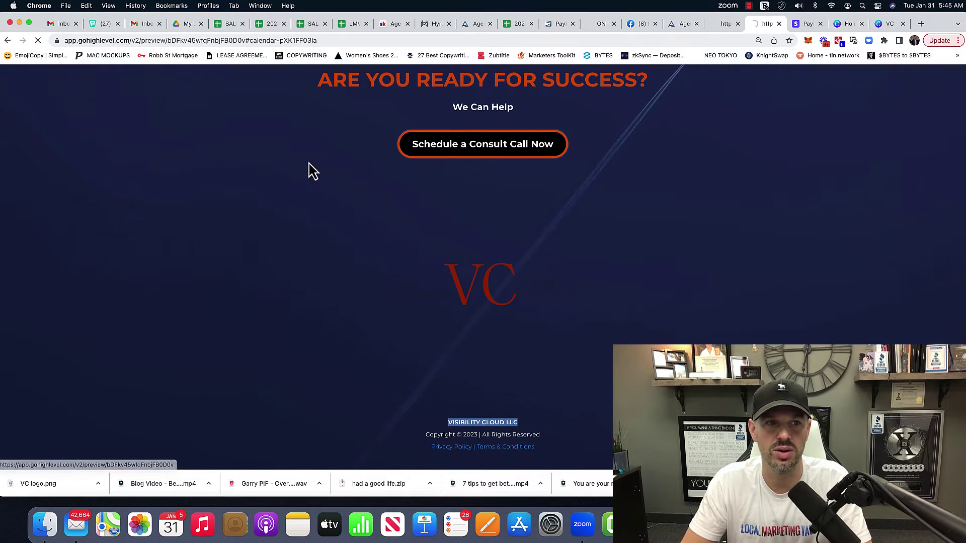
pyautogui.click(716, 26)
# Check the logo, agency name, owner email, owner name and calendar link custom values, dismissing the LastPass prompt
pyautogui.click(672, 27)
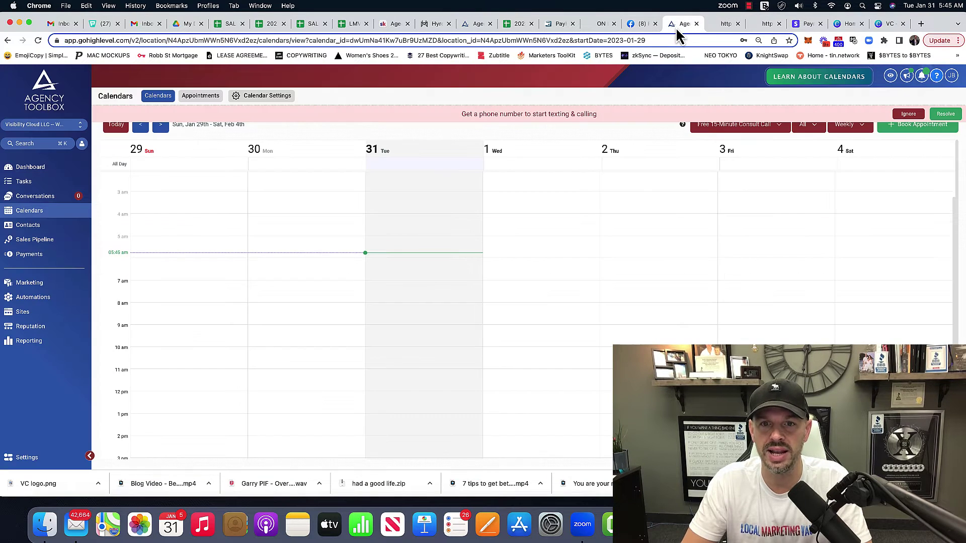
pyautogui.click(35, 170)
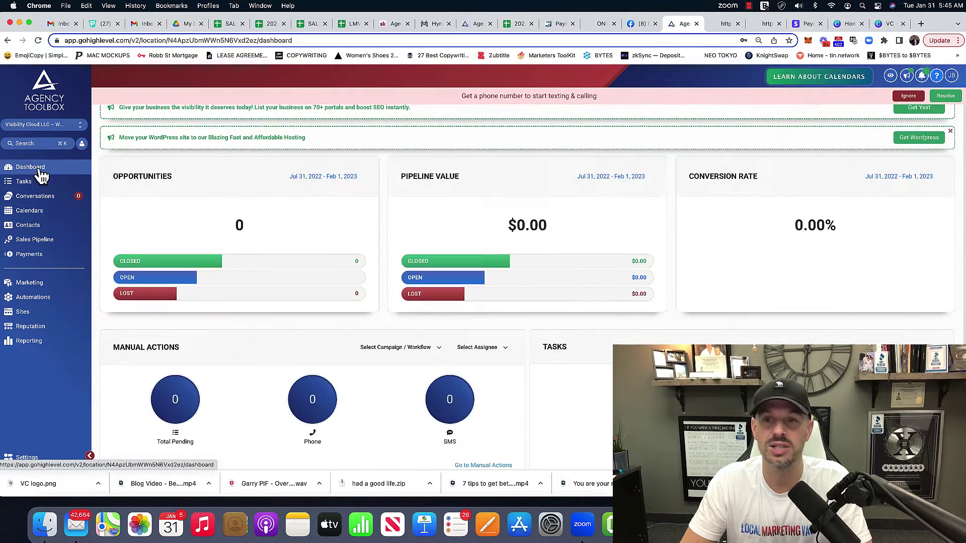
pyautogui.click(23, 458)
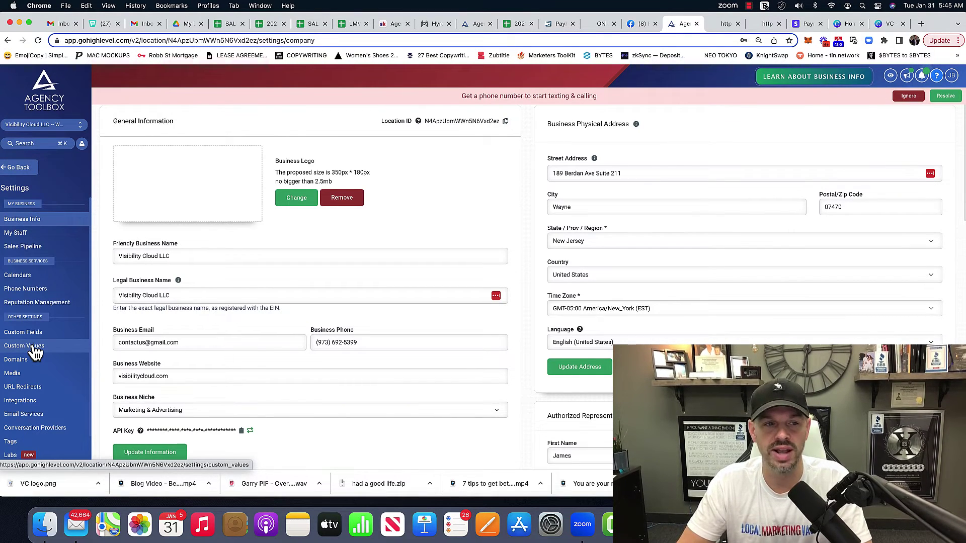
pyautogui.click(36, 352)
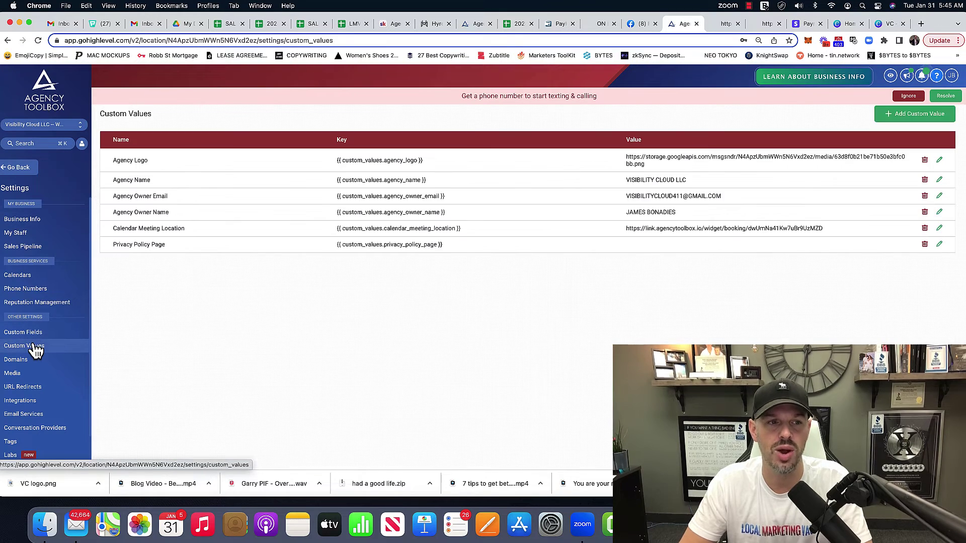
pyautogui.click(886, 142)
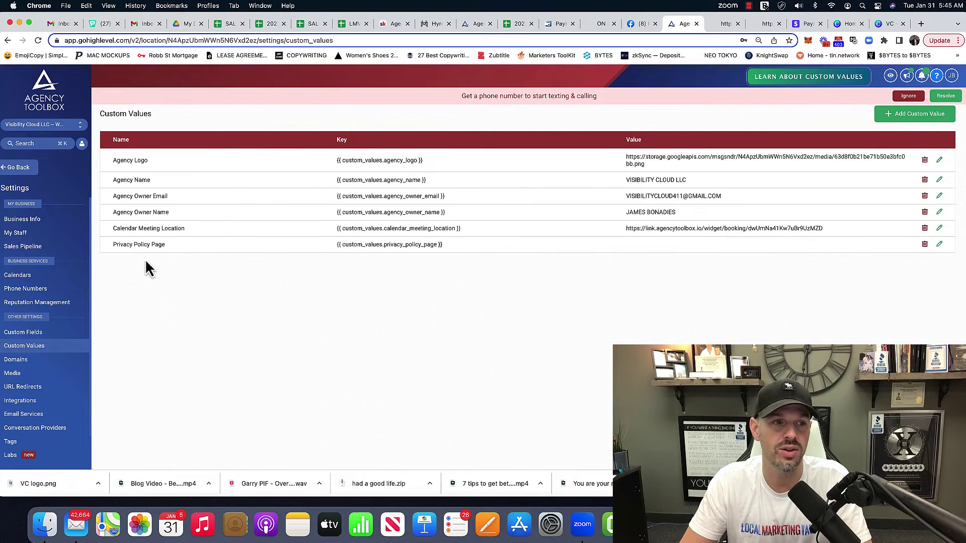
pyautogui.click(18, 171)
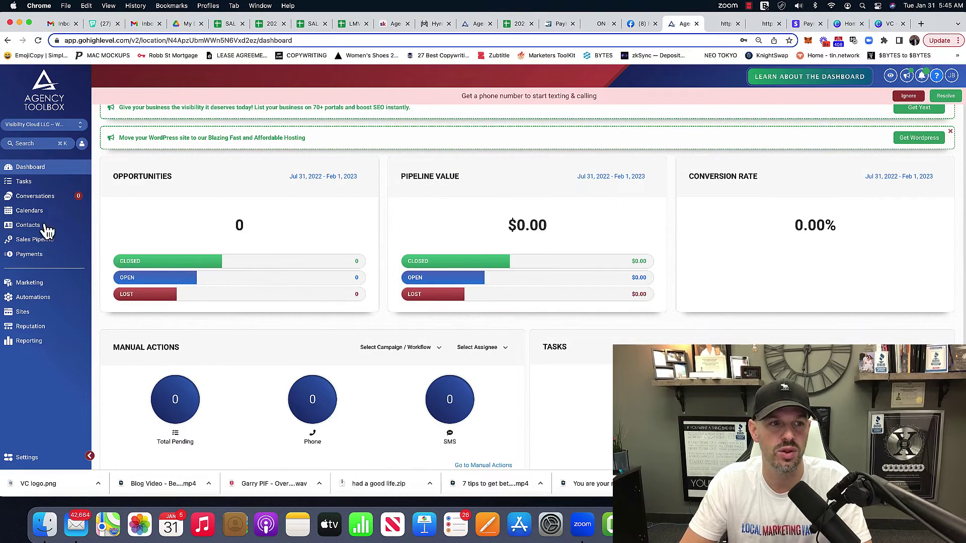
# Glance at the Privacy Policy preview, then scroll down the VC landing page preview
pyautogui.click(724, 24)
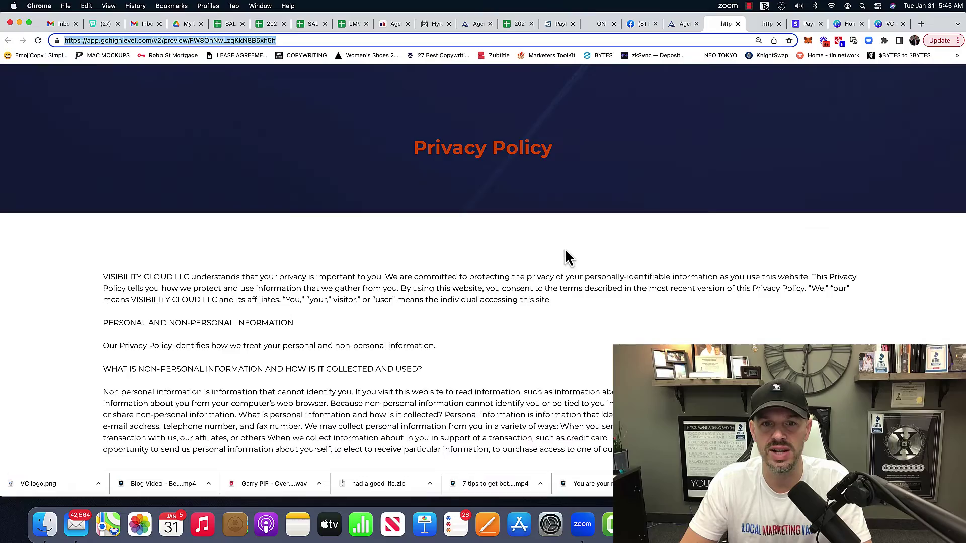
pyautogui.click(764, 24)
pyautogui.scroll(-5, 446, 259)
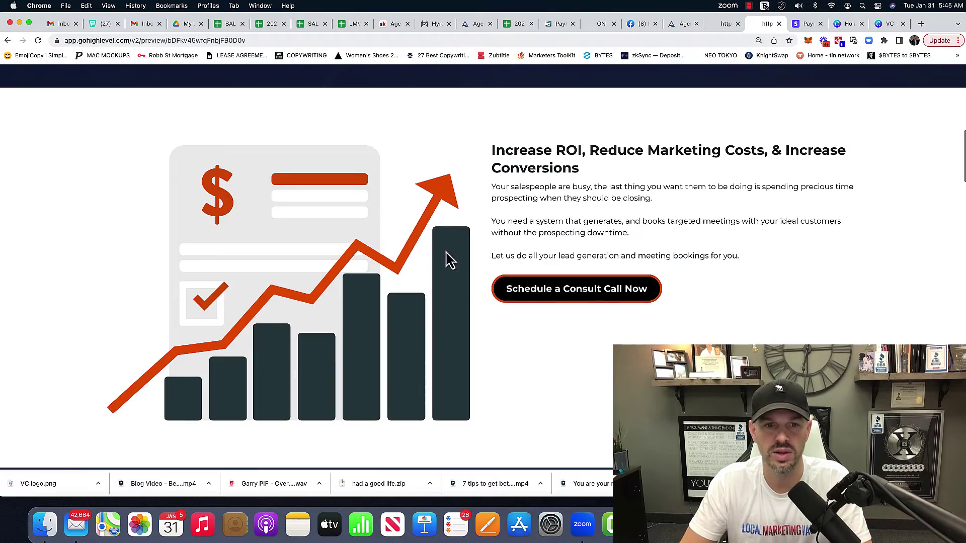
pyautogui.scroll(-2, 382, 194)
pyautogui.scroll(-5, 382, 195)
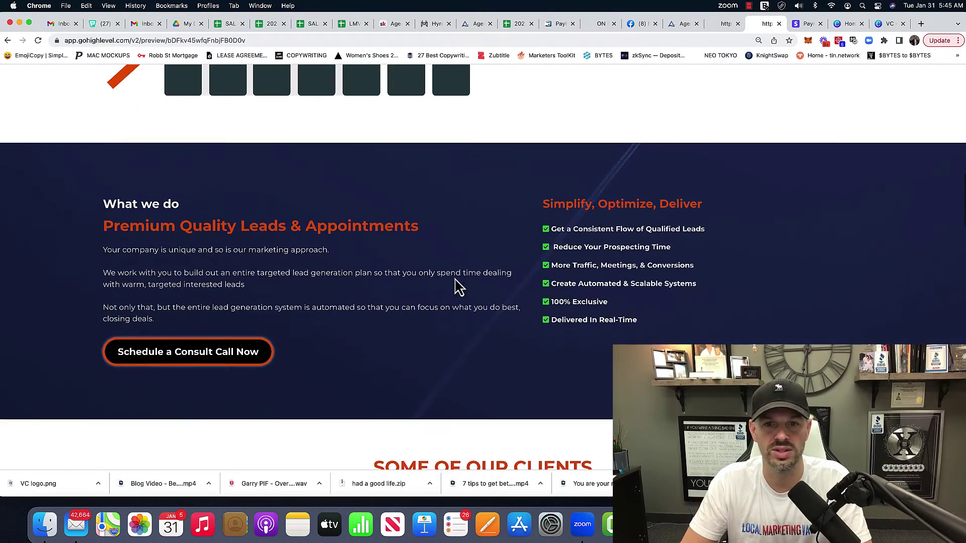
pyautogui.scroll(-5, 552, 289)
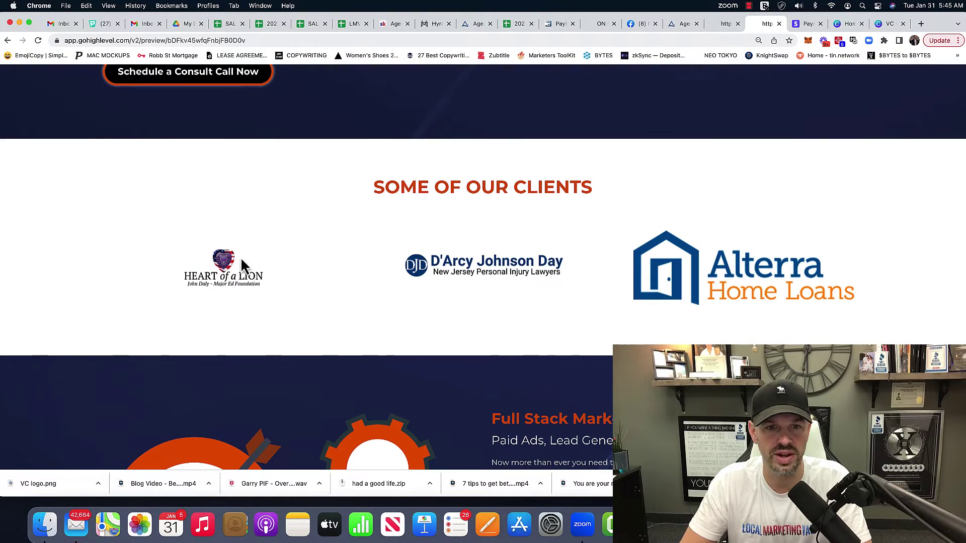
pyautogui.scroll(-5, 662, 270)
# Finish reviewing the landing page sections and return to the Visibility Cloud LLC sub-account dashboard
pyautogui.scroll(5, 608, 184)
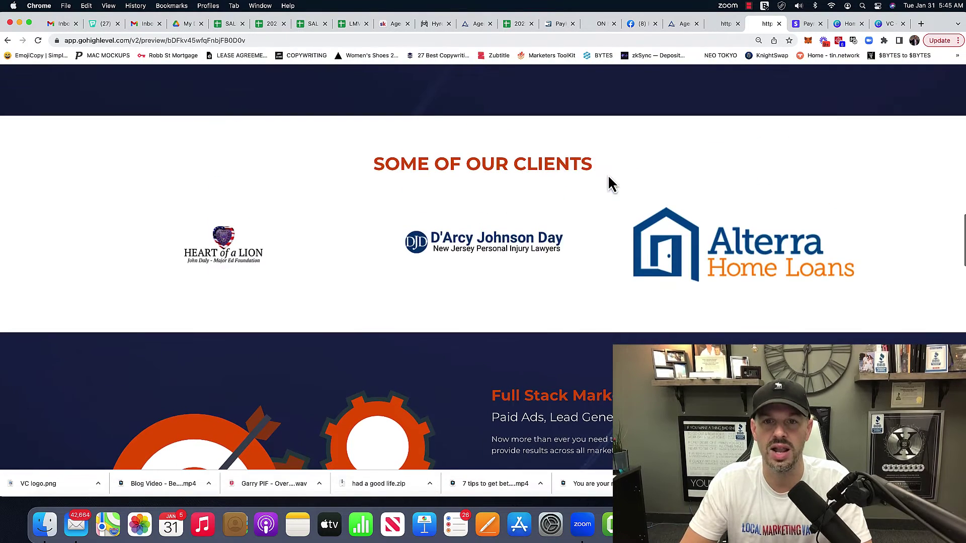
pyautogui.scroll(-4, 533, 272)
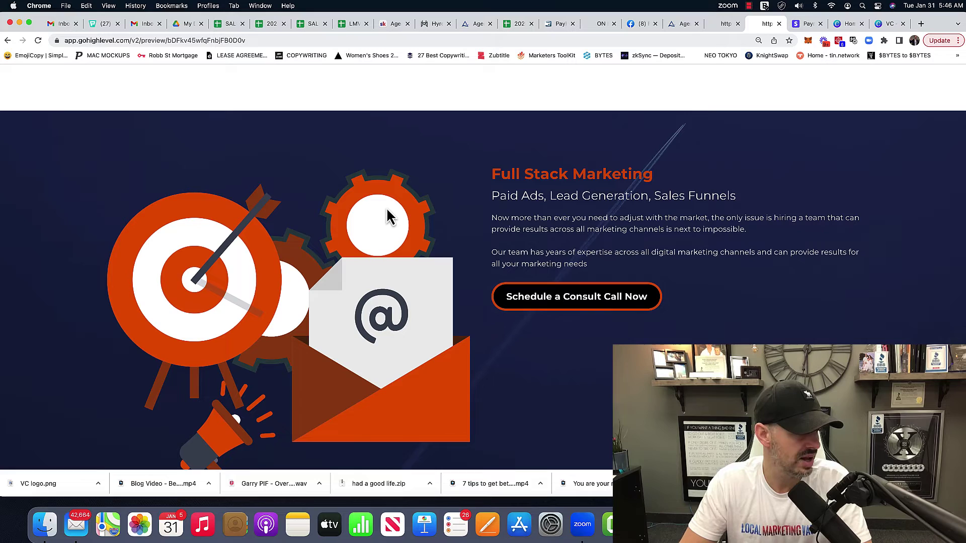
pyautogui.scroll(-6, 804, 284)
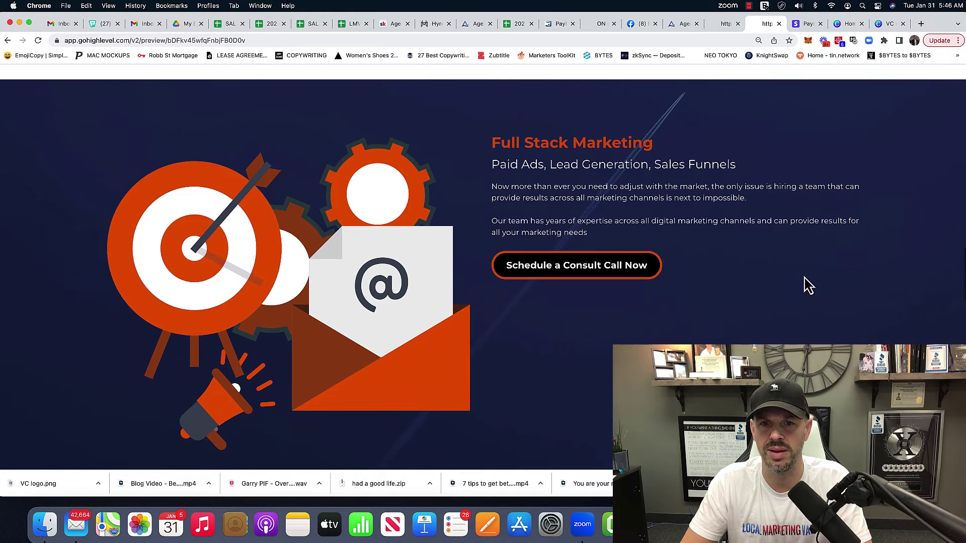
pyautogui.scroll(10, 803, 285)
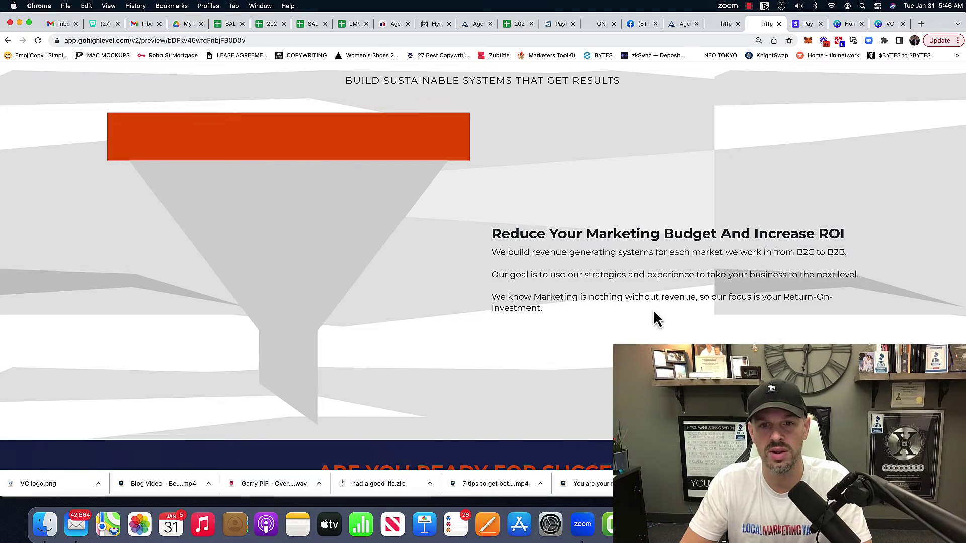
pyautogui.scroll(-8, 653, 318)
pyautogui.scroll(10, 658, 329)
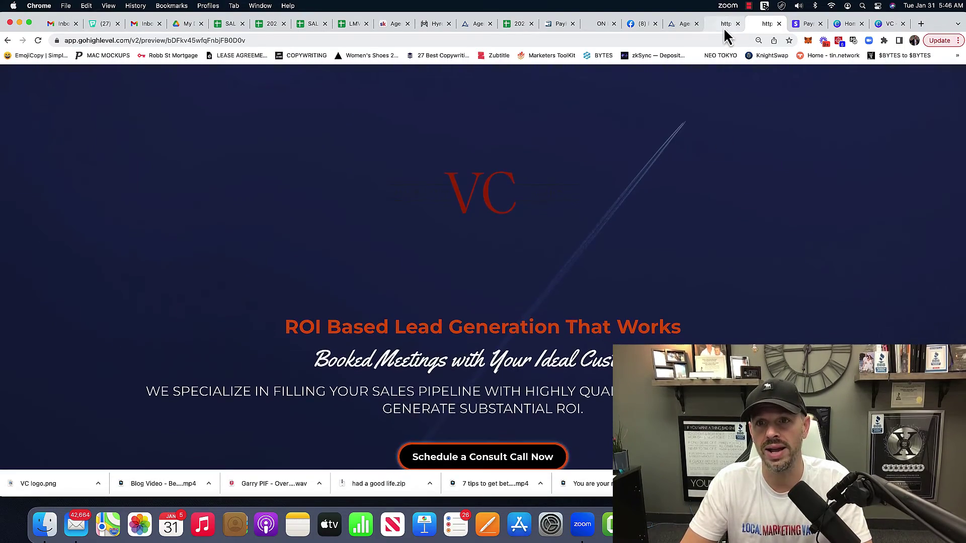
pyautogui.click(724, 26)
pyautogui.click(680, 24)
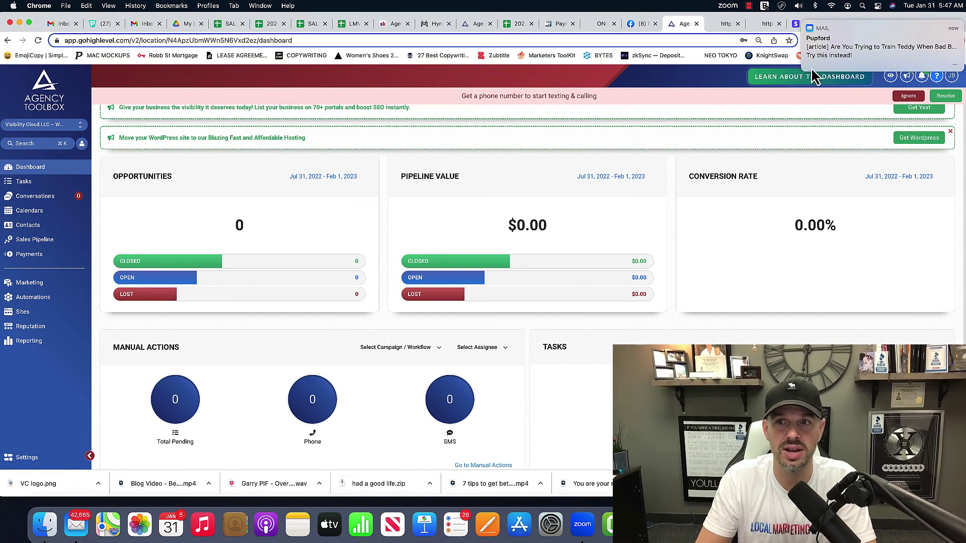
pyautogui.moveTo(824, 58); pyautogui.dragTo(920, 60)
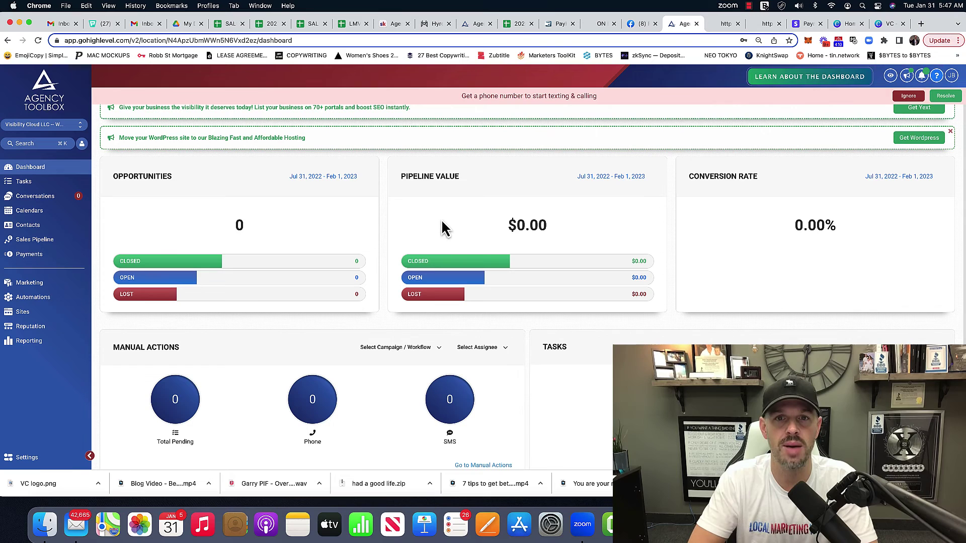